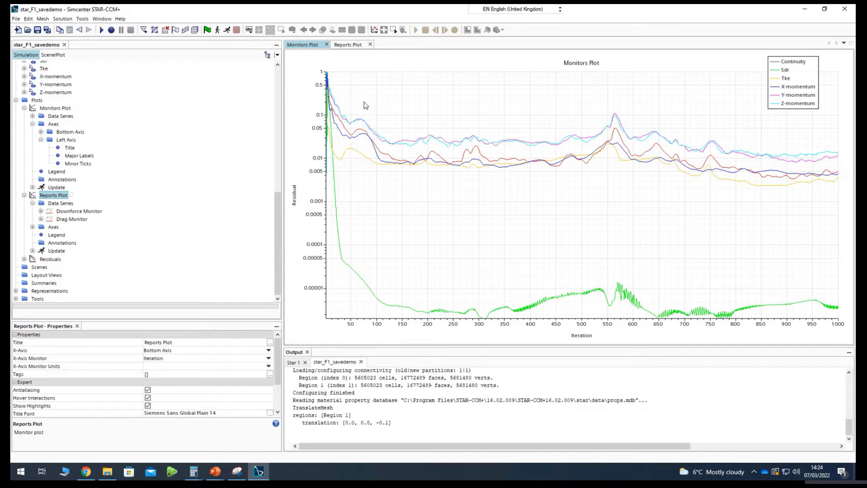
Examine the downforce and drag at the final iterations in the Reports Plot, and review the residuals in the Monitors Plot.
{"action": "left_click", "coordinate": [348, 45]}
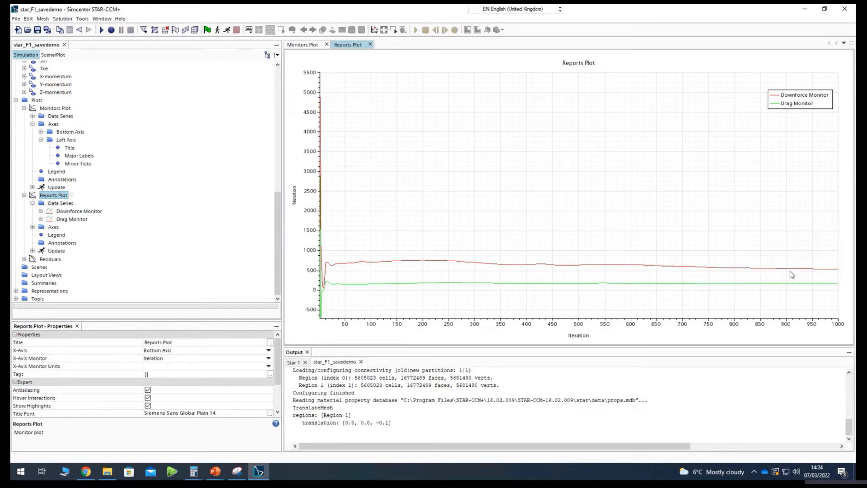
{"action": "mouse_move", "coordinate": [834, 272]}
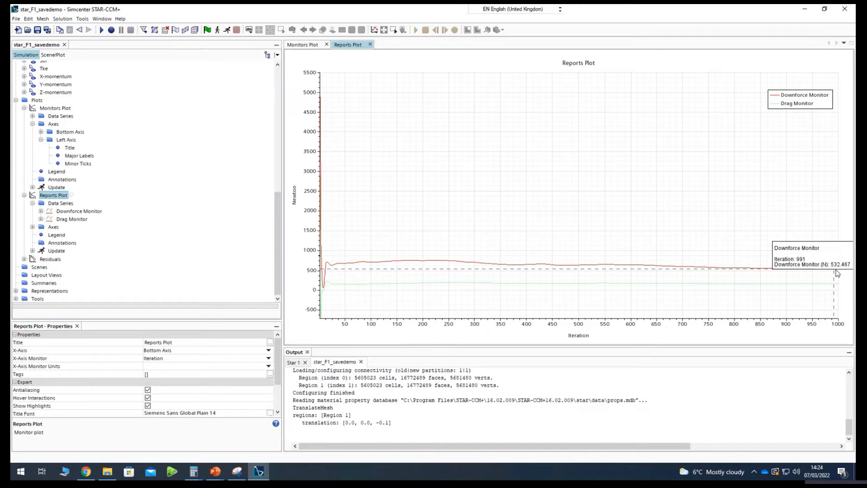
{"action": "mouse_move", "coordinate": [835, 287]}
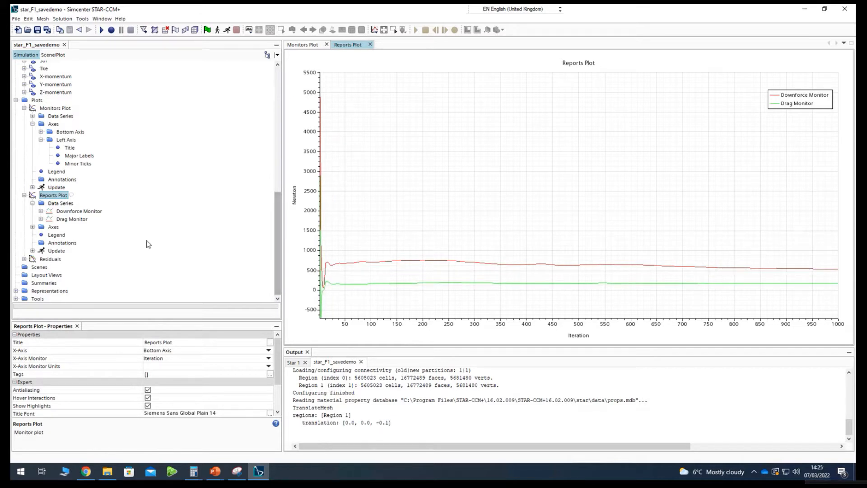
{"action": "left_click", "coordinate": [24, 196]}
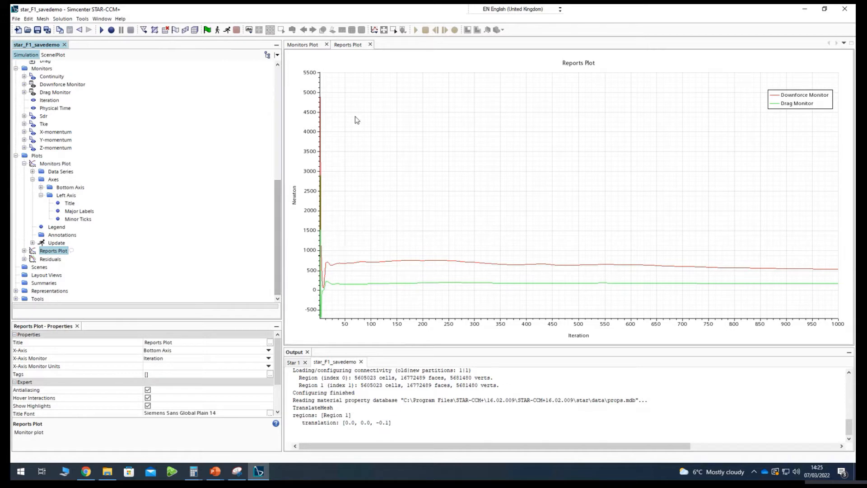
{"action": "left_click", "coordinate": [302, 45]}
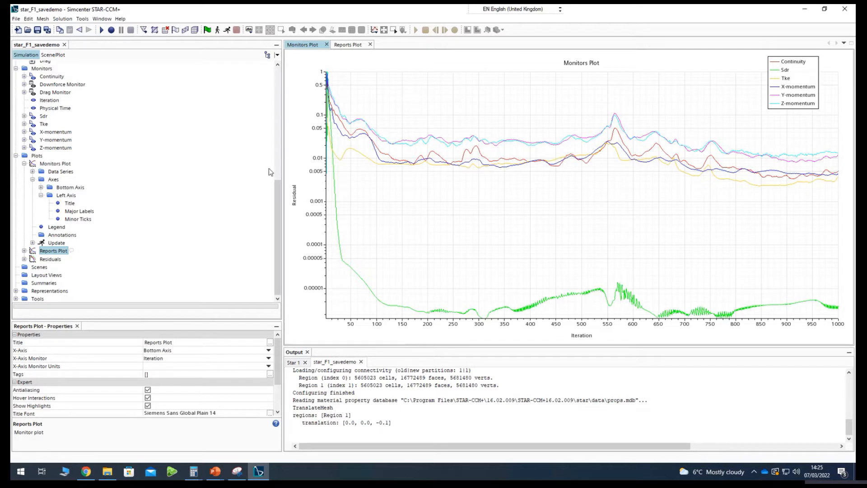
Create a geometry scene, show its displayer tree, and make the whole scene transparent to see the wing inside the domain.
{"action": "scroll", "coordinate": [48, 219], "scroll_direction": "up", "scroll_amount": 4}
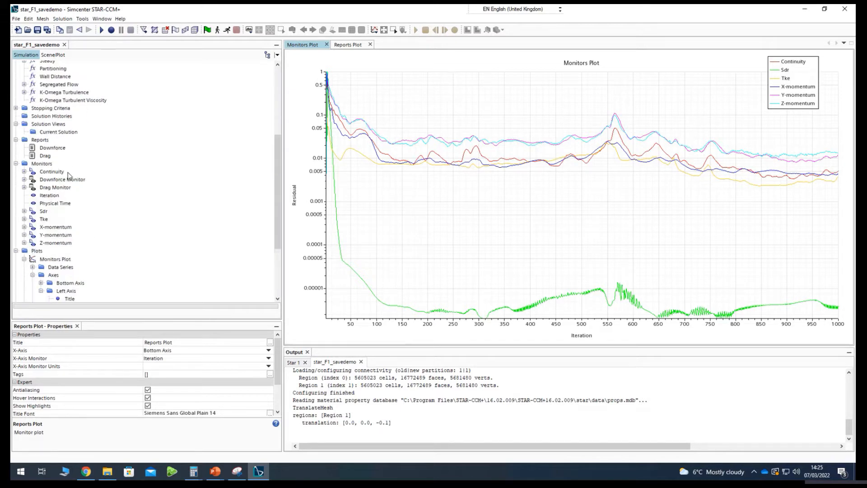
{"action": "left_click", "coordinate": [249, 32]}
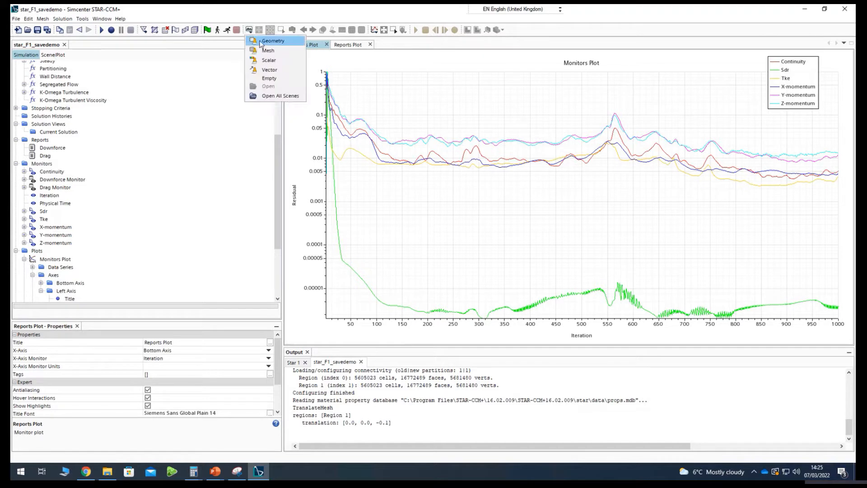
{"action": "left_click", "coordinate": [262, 42]}
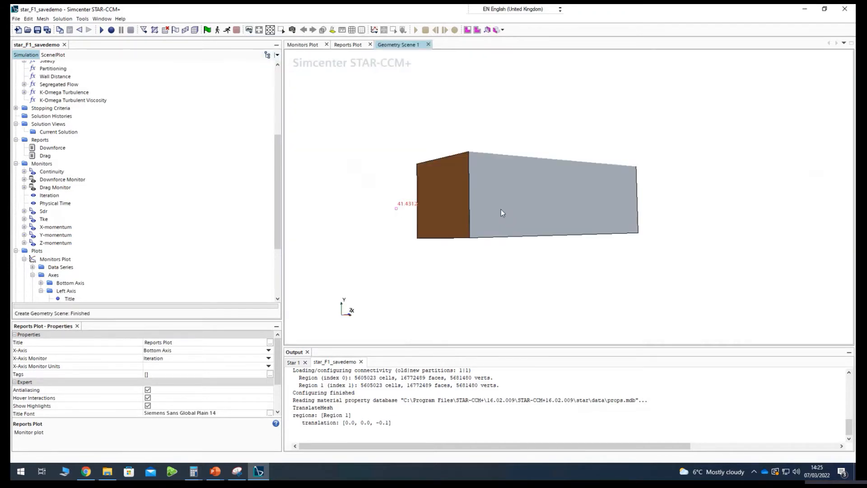
{"action": "left_click", "coordinate": [54, 55]}
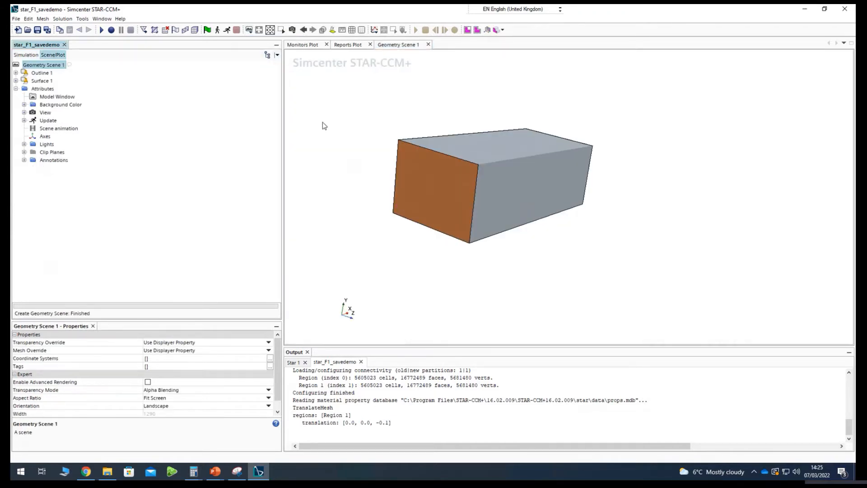
{"action": "left_click_drag", "start_coordinate": [392, 206], "coordinate": [406, 160]}
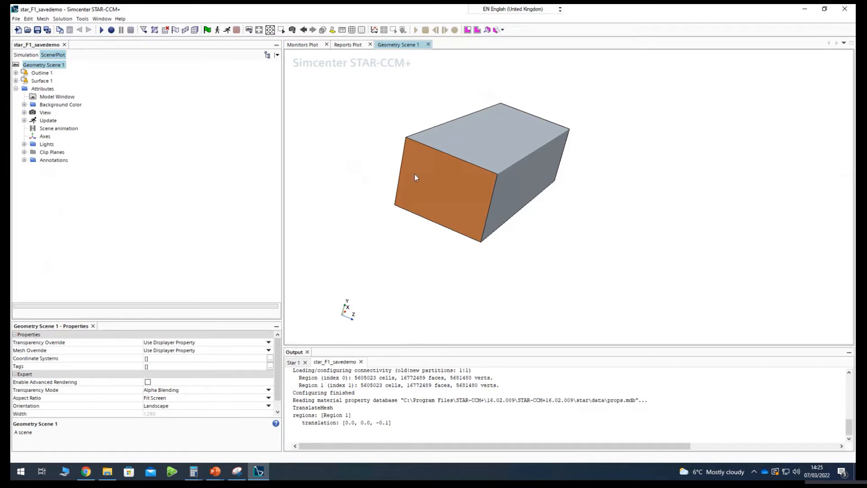
{"action": "left_click", "coordinate": [323, 30]}
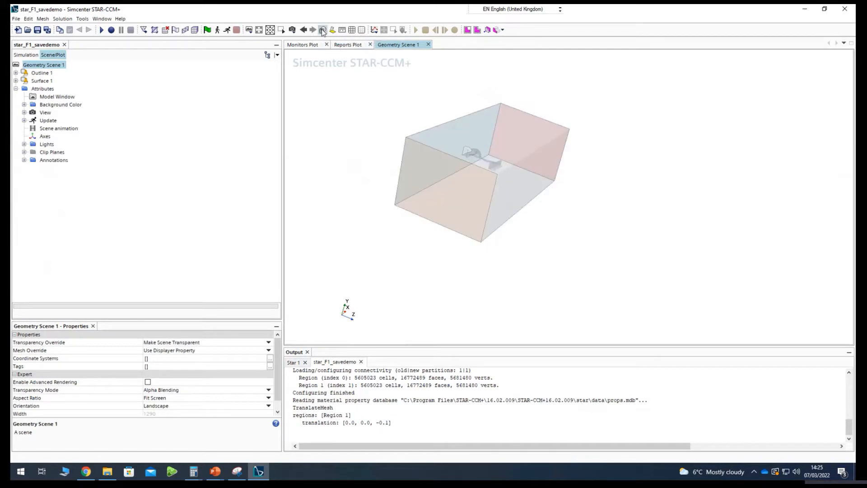
{"action": "left_click_drag", "start_coordinate": [513, 217], "coordinate": [538, 271]}
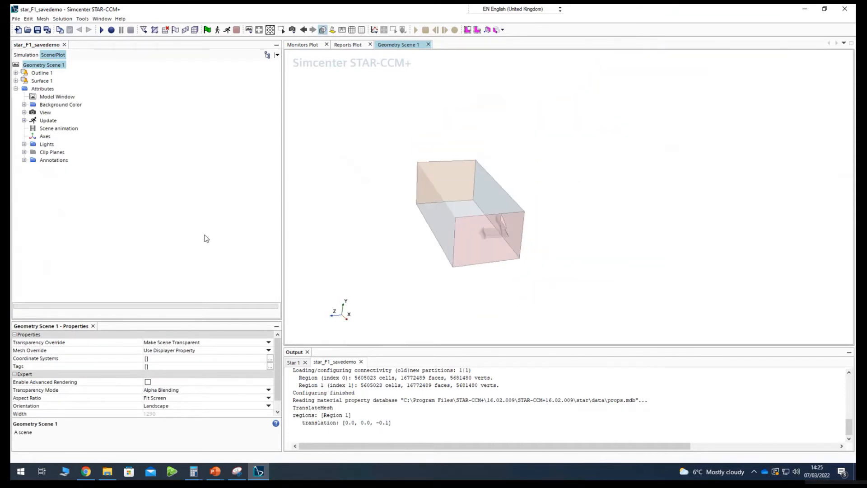
Hide the Outline 1 displayer and the Subtract Exterior, Floor, Inlet, Outlet and SymmetryPlane boundaries in the Surface 1 displayer.
{"action": "left_click", "coordinate": [16, 73]}
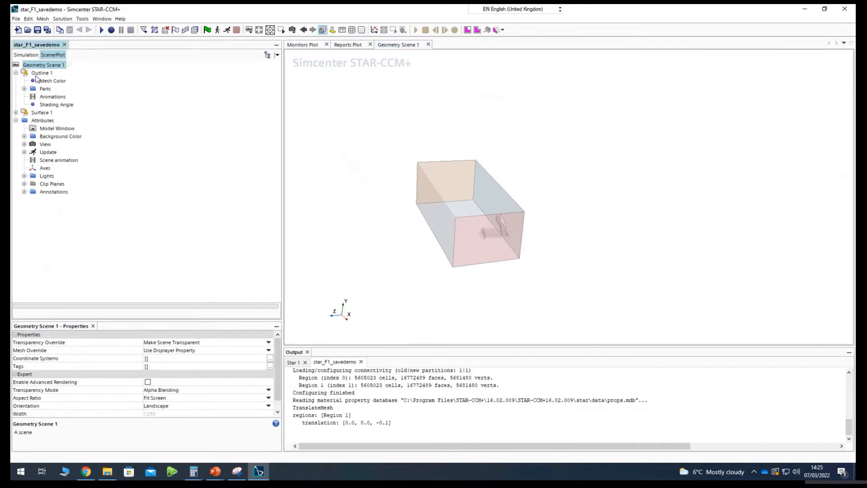
{"action": "left_click", "coordinate": [26, 76]}
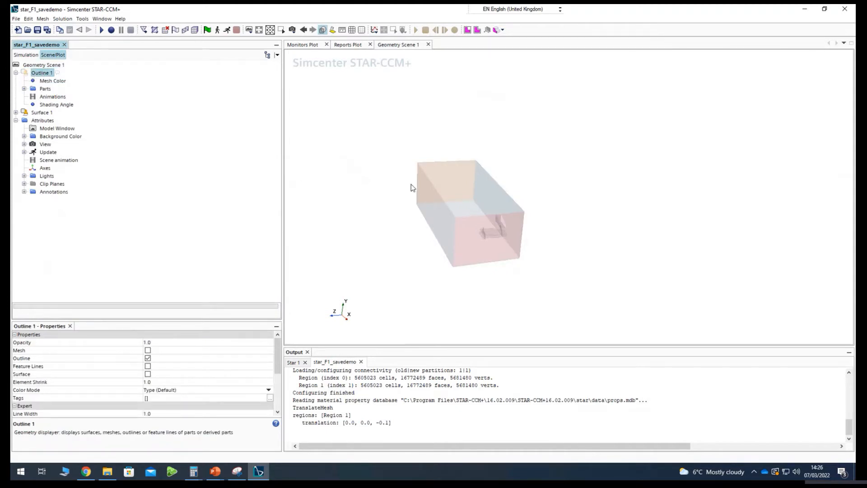
{"action": "left_click", "coordinate": [15, 113]}
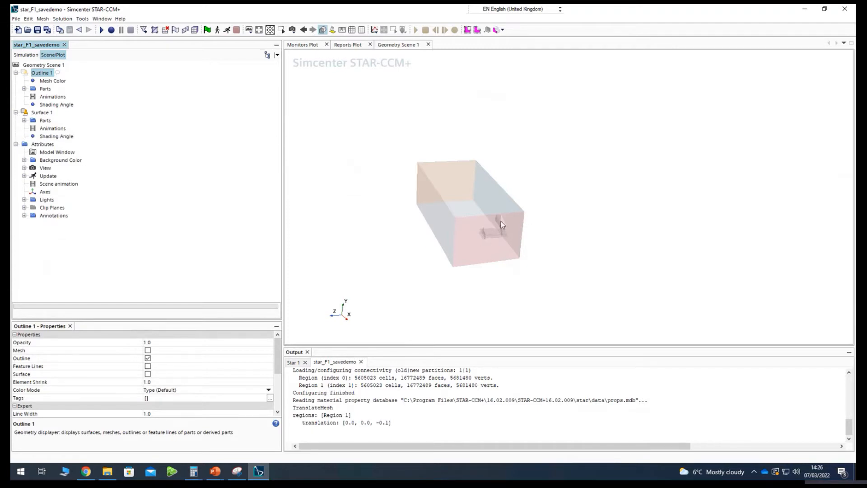
{"action": "left_click", "coordinate": [24, 121]}
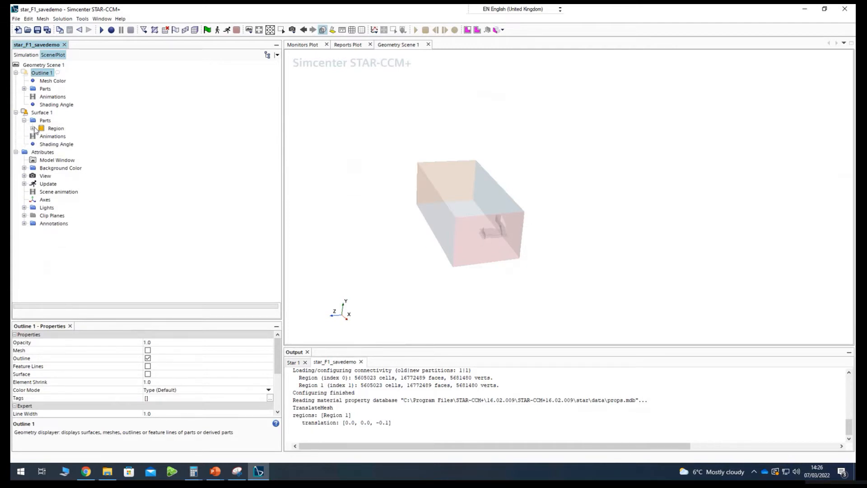
{"action": "left_click", "coordinate": [33, 129]}
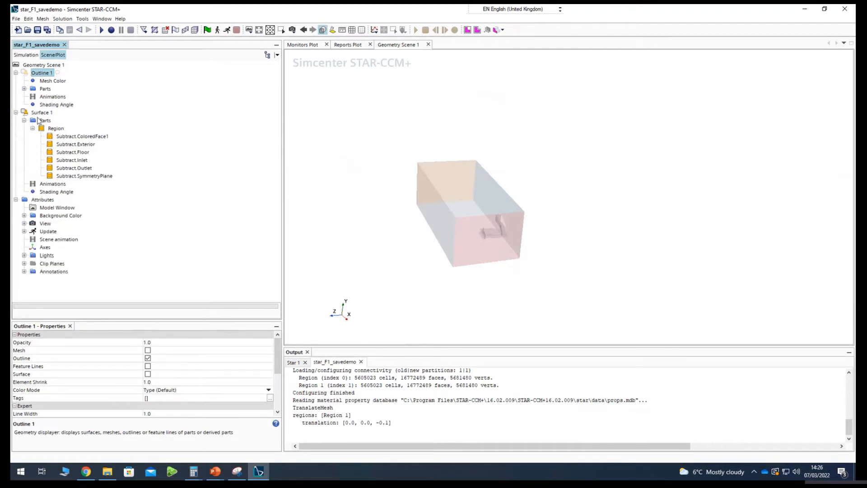
{"action": "left_click", "coordinate": [70, 145]}
{"action": "left_click", "coordinate": [73, 174], "text": "shift"}
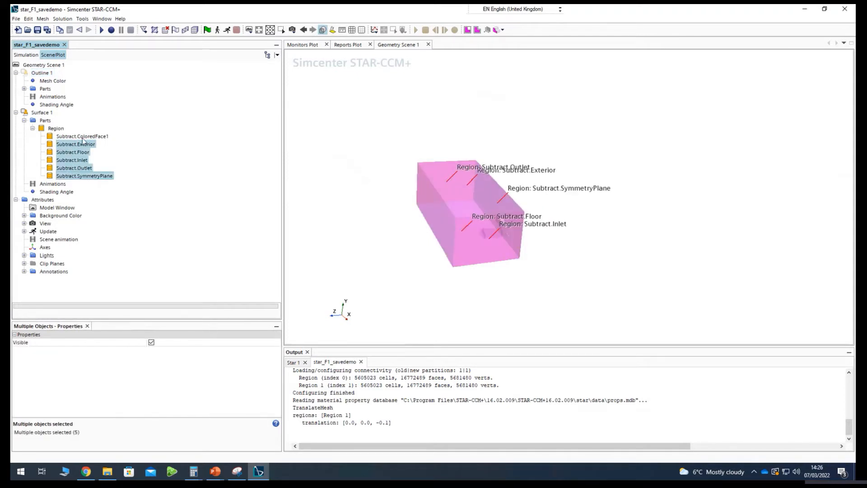
{"action": "right_click", "coordinate": [70, 163]}
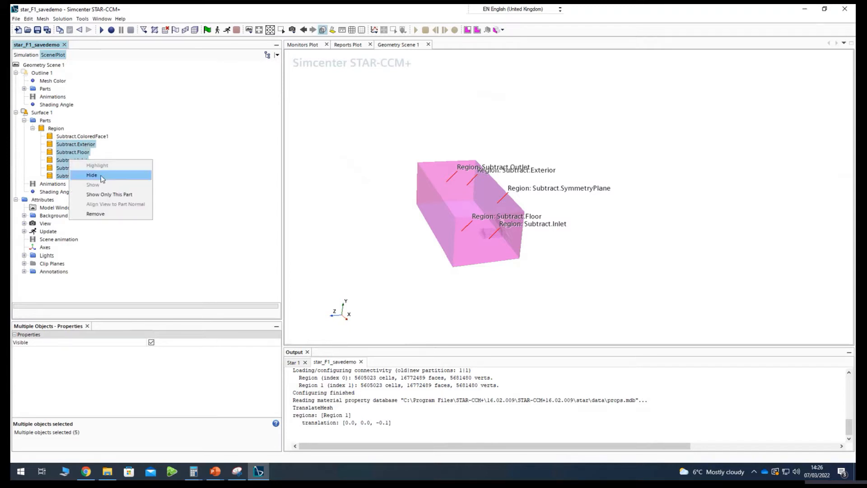
{"action": "left_click", "coordinate": [86, 176]}
{"action": "left_click", "coordinate": [488, 257]}
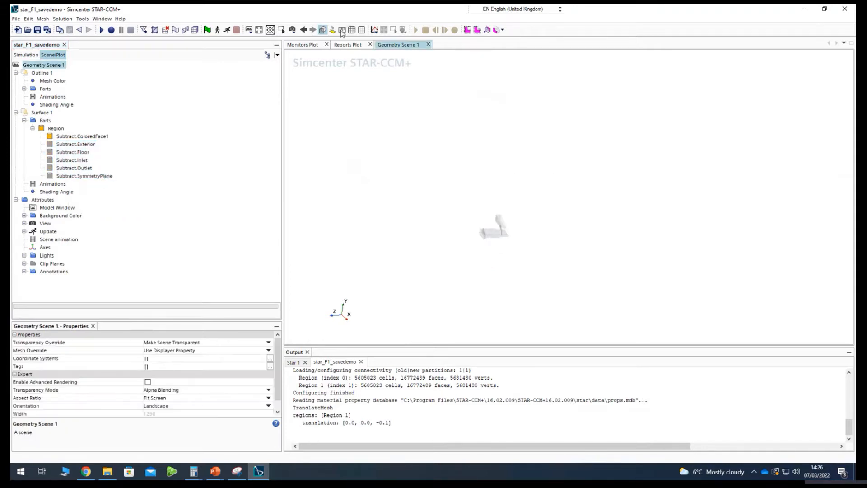
Turn off the scene transparency so the wing surface is displayed as a solid, and inspect it.
{"action": "left_click", "coordinate": [323, 30]}
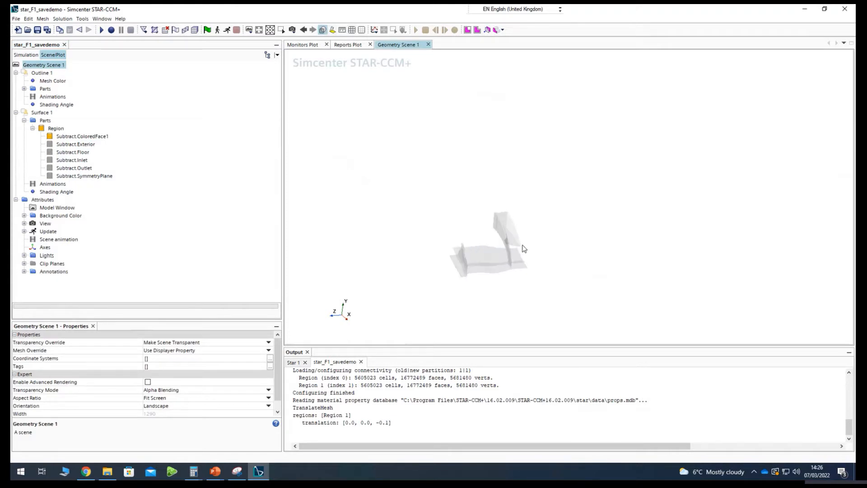
{"action": "left_click", "coordinate": [322, 30]}
{"action": "left_click", "coordinate": [322, 29]}
{"action": "left_click", "coordinate": [322, 30]}
{"action": "scroll", "coordinate": [511, 264], "scroll_direction": "up", "scroll_amount": 2}
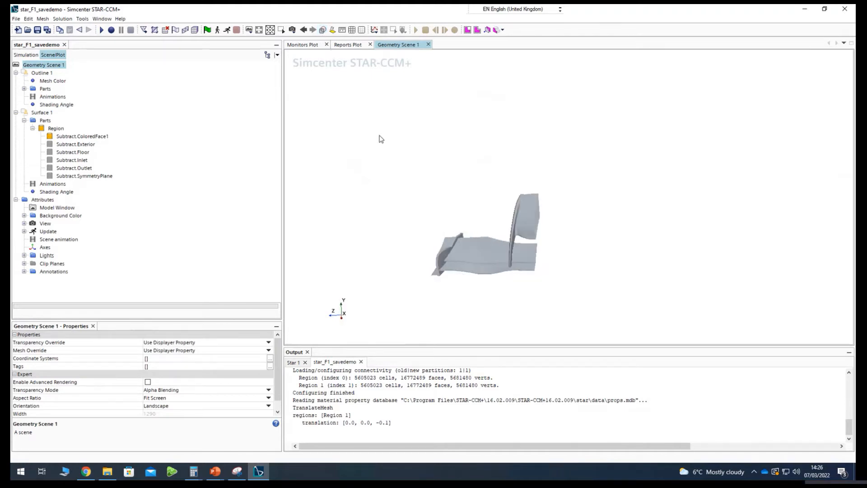
{"action": "mouse_move", "coordinate": [555, 278]}
{"action": "left_mouse_down"}
{"action": "mouse_move", "coordinate": [506, 319]}
{"action": "mouse_move", "coordinate": [462, 239]}
{"action": "mouse_move", "coordinate": [484, 181]}
{"action": "mouse_move", "coordinate": [536, 296]}
{"action": "mouse_move", "coordinate": [468, 304]}
{"action": "mouse_move", "coordinate": [446, 221]}
{"action": "mouse_move", "coordinate": [506, 253]}
{"action": "mouse_move", "coordinate": [490, 232]}
{"action": "left_mouse_up"}
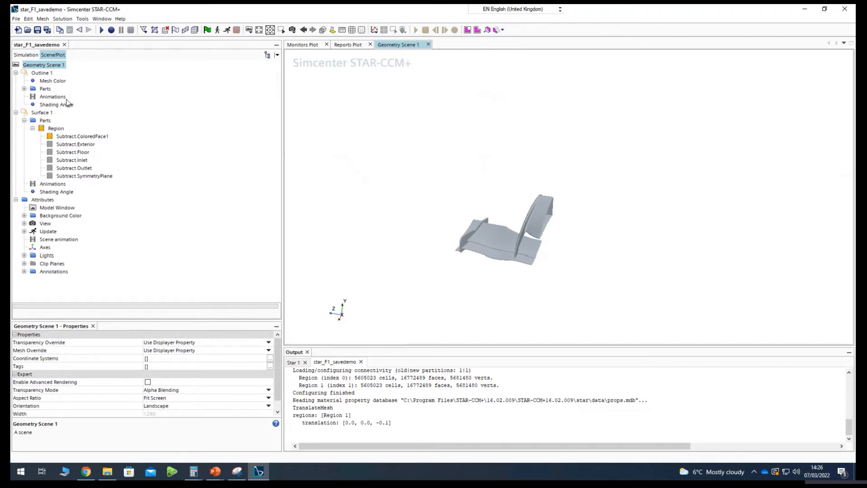
Copy the existing fluid Region in the simulation tree and paste the duplicate under Regions.
{"action": "left_click", "coordinate": [22, 56]}
{"action": "scroll", "coordinate": [52, 157], "scroll_direction": "up", "scroll_amount": 3}
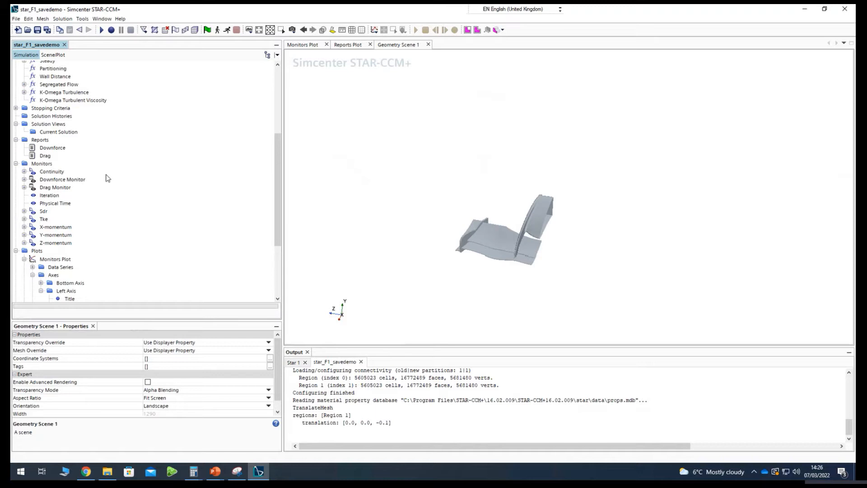
{"action": "scroll", "coordinate": [104, 178], "scroll_direction": "up", "scroll_amount": 6}
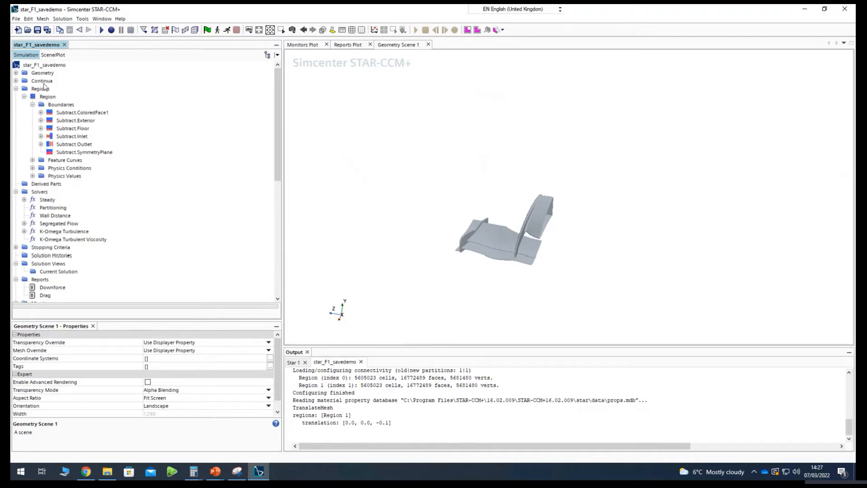
{"action": "left_click", "coordinate": [45, 98]}
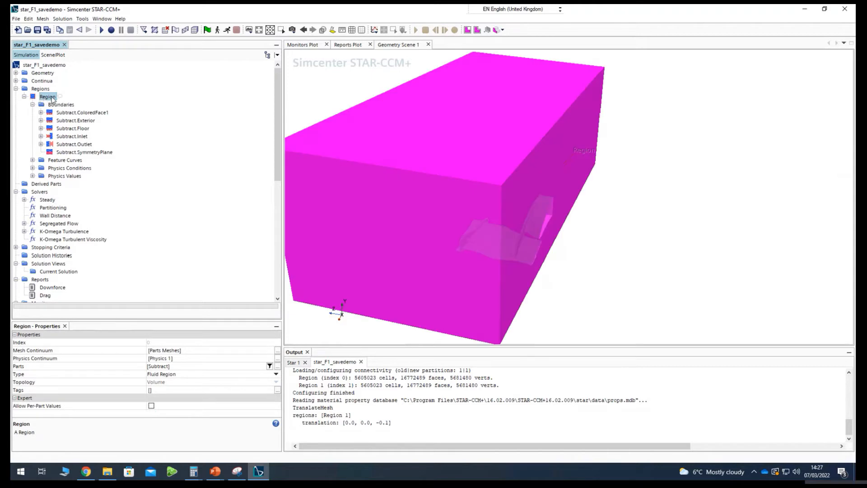
{"action": "left_click_drag", "start_coordinate": [500, 252], "coordinate": [440, 250]}
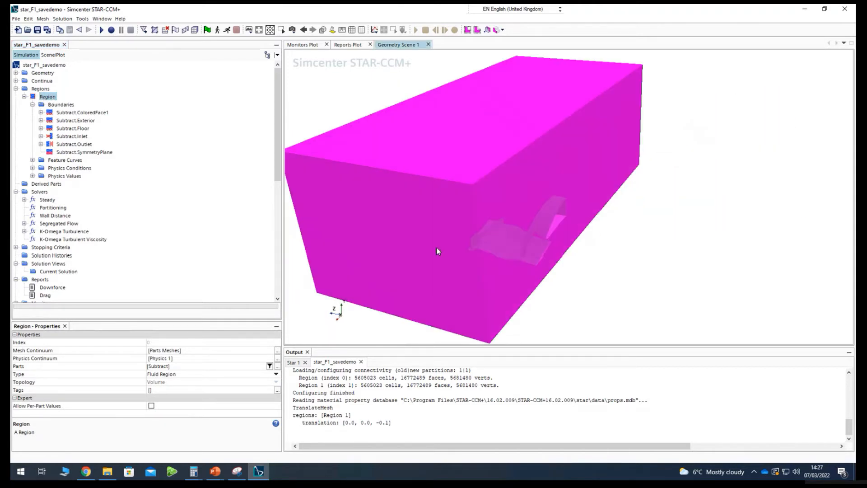
{"action": "left_click", "coordinate": [43, 97]}
{"action": "right_click", "coordinate": [43, 98]}
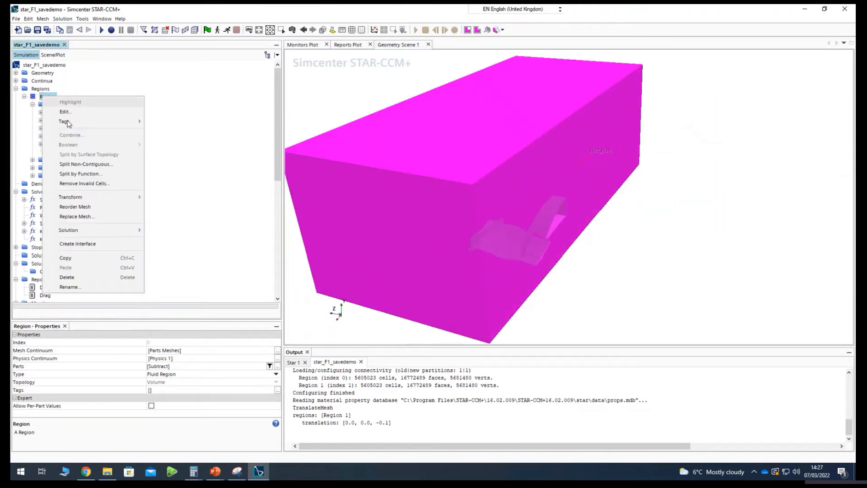
{"action": "key", "text": "Escape"}
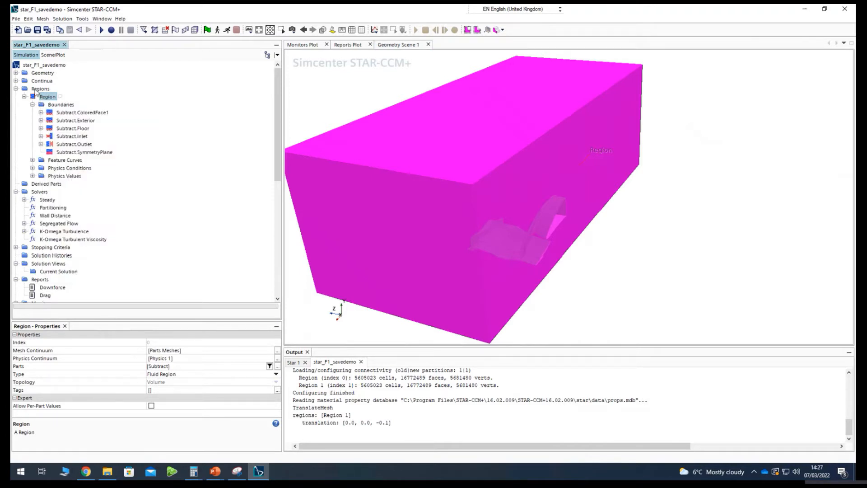
{"action": "left_click", "coordinate": [40, 90]}
{"action": "right_click", "coordinate": [40, 90]}
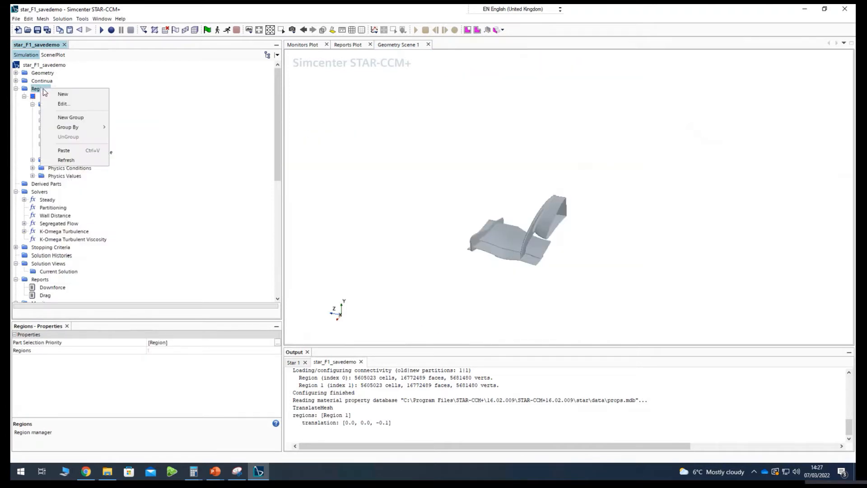
{"action": "mouse_move", "coordinate": [68, 149]}
{"action": "left_click", "coordinate": [101, 154]}
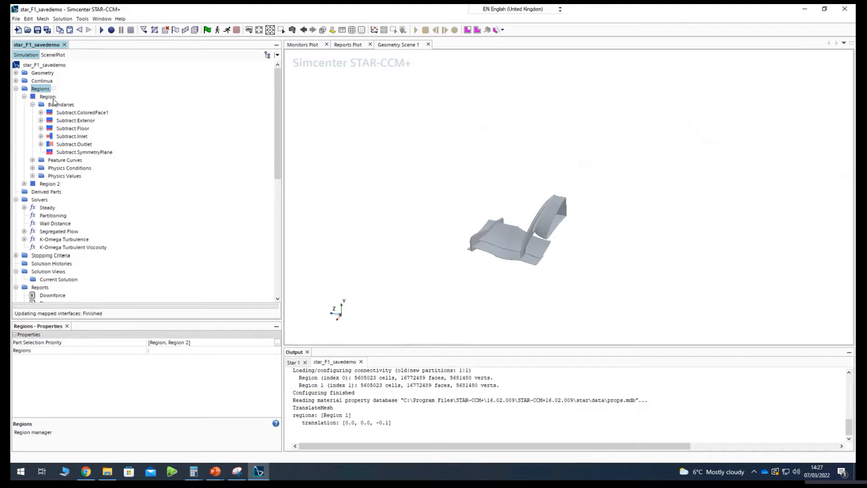
Reflect Region 2 using the normal vector (0, 0, 1) m in the Laboratory coordinate system.
{"action": "left_click", "coordinate": [47, 185]}
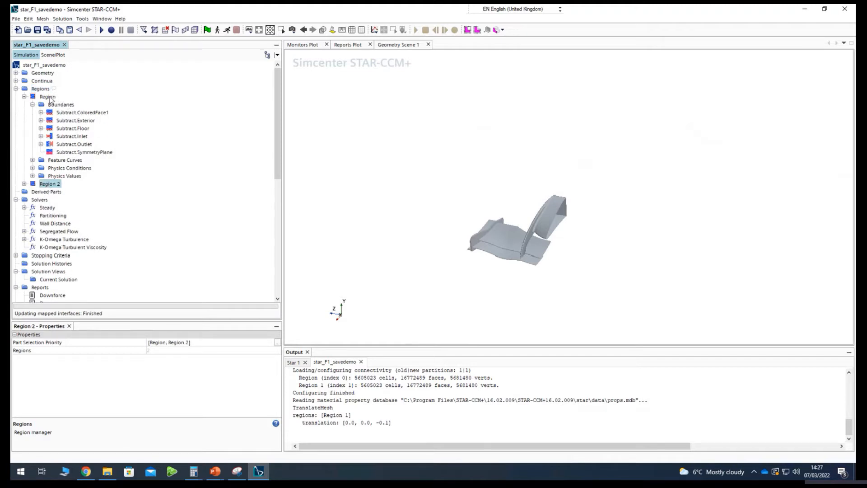
{"action": "right_click", "coordinate": [50, 183]}
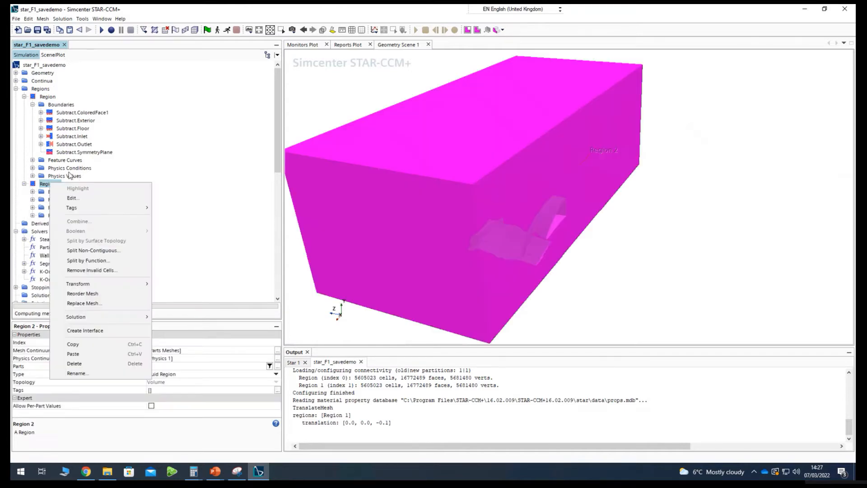
{"action": "right_click", "coordinate": [45, 184]}
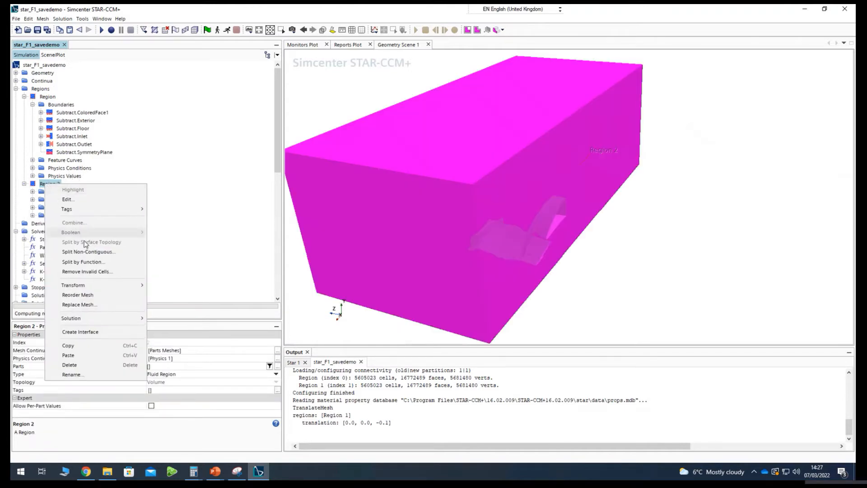
{"action": "mouse_move", "coordinate": [99, 287]}
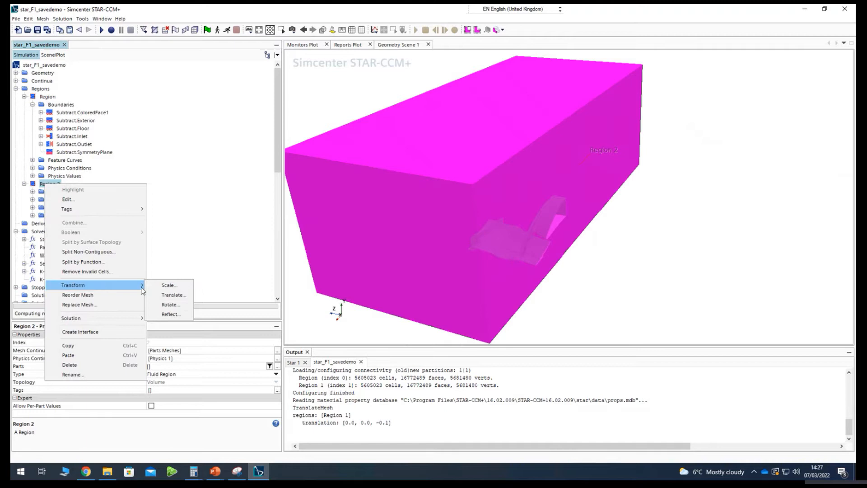
{"action": "left_click", "coordinate": [170, 314]}
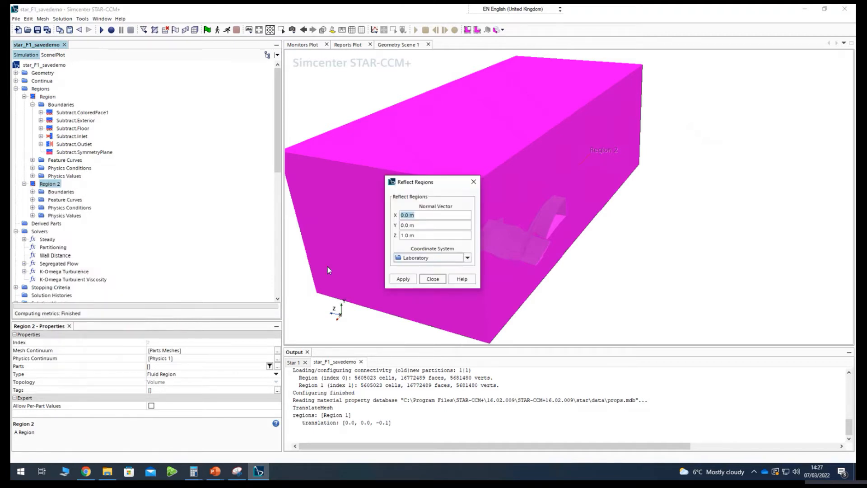
{"action": "triple_click", "coordinate": [423, 237]}
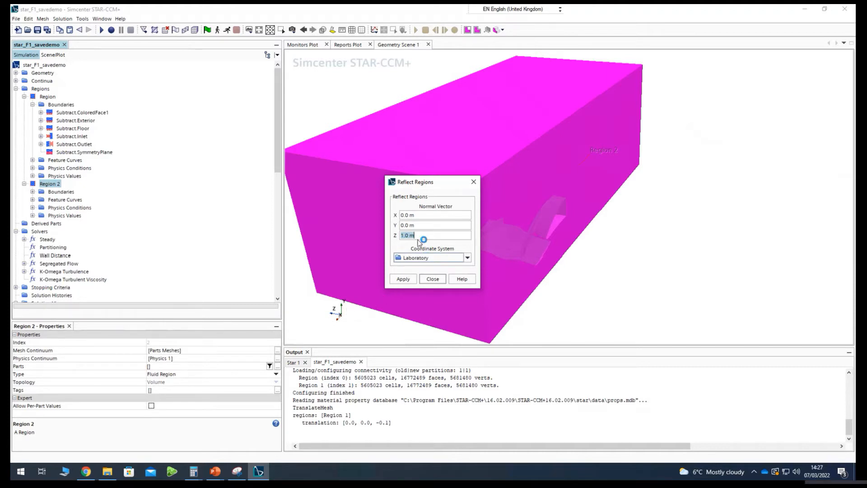
{"action": "left_click", "coordinate": [399, 281]}
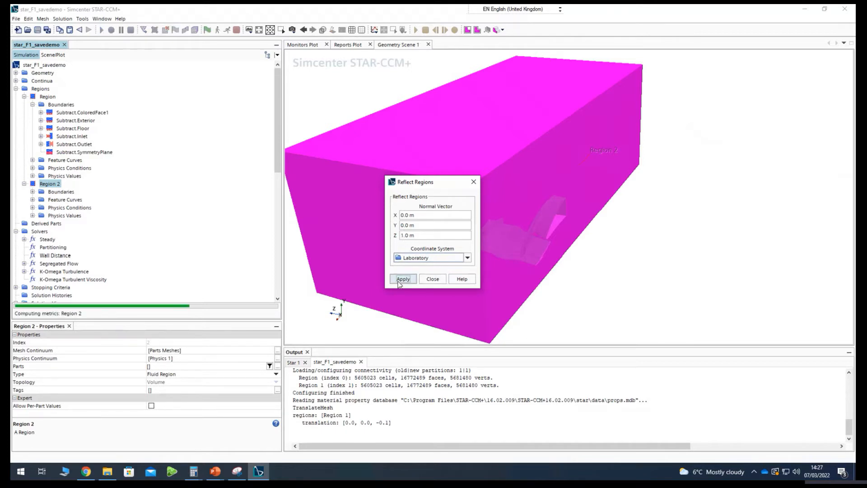
{"action": "left_click", "coordinate": [433, 279]}
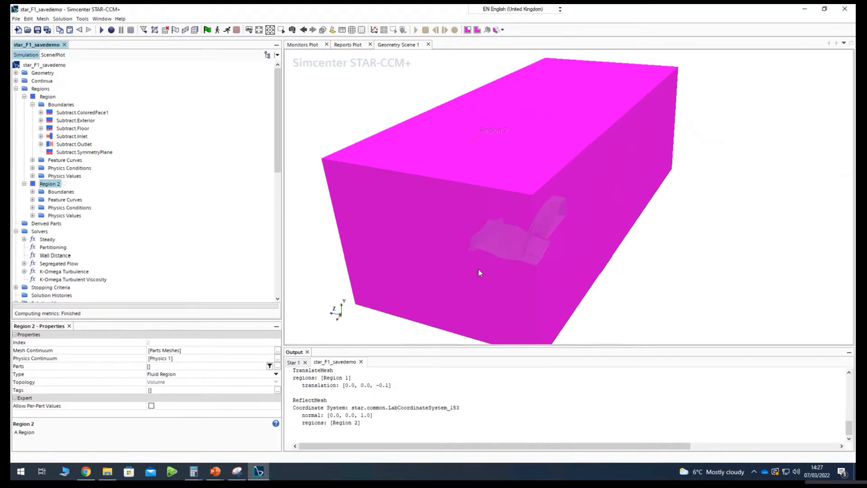
Make the geometry scene transparent and inspect the position of the reflected Region 2 relative to the original wing.
{"action": "left_click_drag", "start_coordinate": [479, 270], "coordinate": [501, 271]}
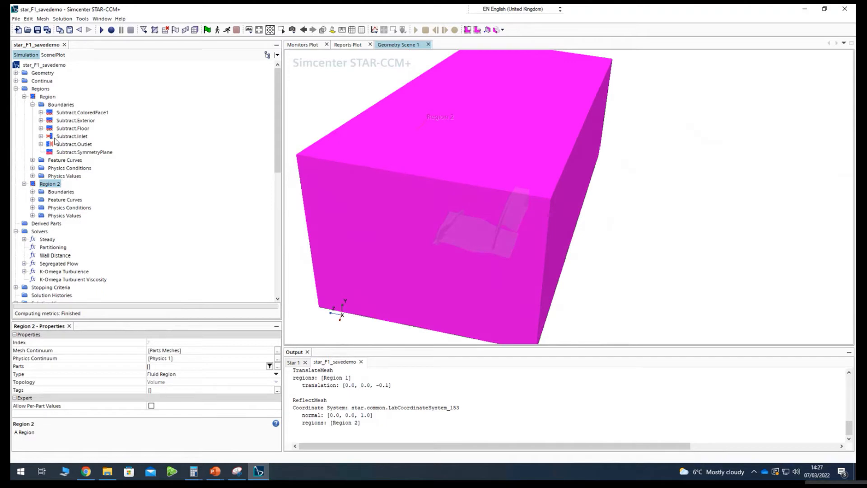
{"action": "left_click", "coordinate": [55, 105]}
{"action": "left_click", "coordinate": [40, 185]}
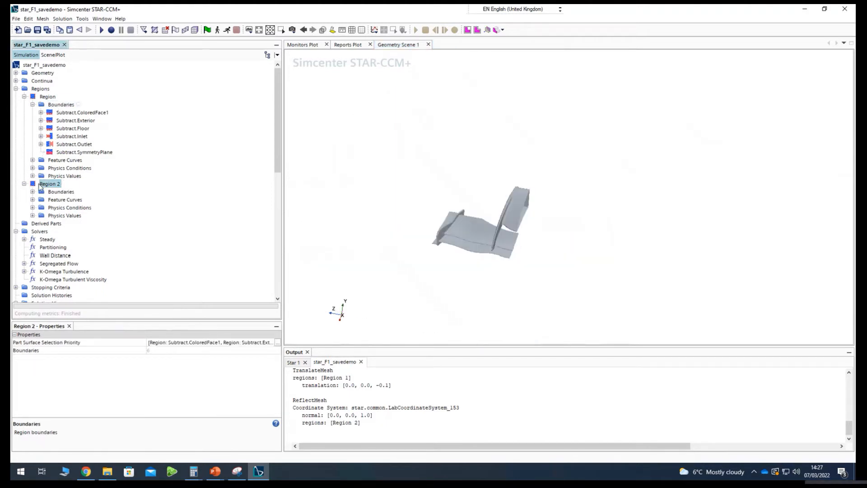
{"action": "left_click", "coordinate": [325, 30]}
{"action": "mouse_move", "coordinate": [398, 224]}
{"action": "left_mouse_down"}
{"action": "mouse_move", "coordinate": [448, 214]}
{"action": "mouse_move", "coordinate": [450, 229]}
{"action": "mouse_move", "coordinate": [411, 218]}
{"action": "left_mouse_up"}
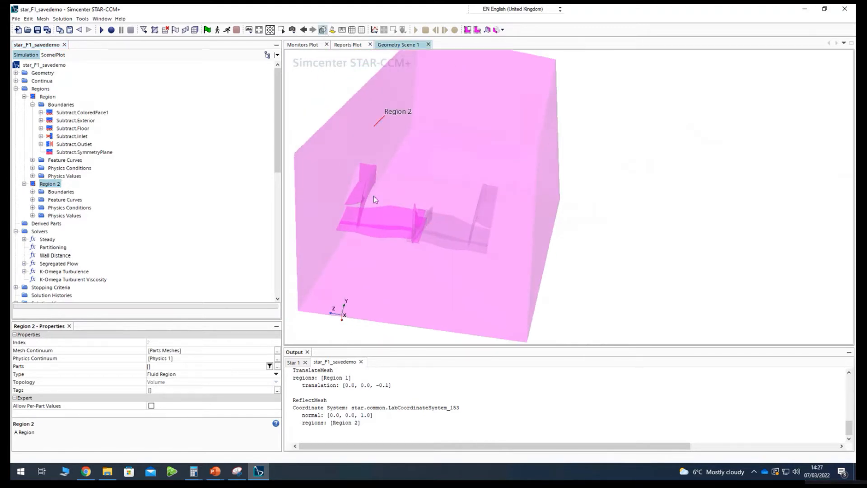
{"action": "left_click_drag", "start_coordinate": [477, 218], "coordinate": [378, 223]}
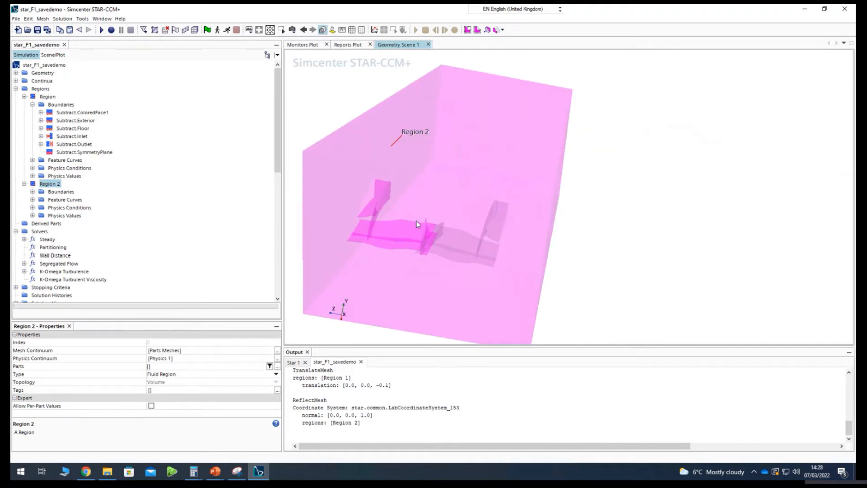
Translate Region 2 by -1.5 m along Z in the Laboratory coordinate system.
{"action": "right_click", "coordinate": [49, 185]}
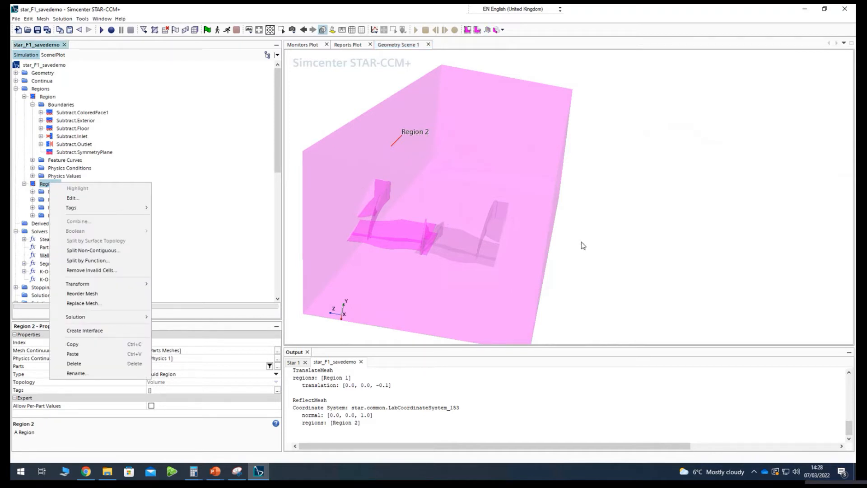
{"action": "mouse_move", "coordinate": [80, 209]}
{"action": "left_click", "coordinate": [44, 186]}
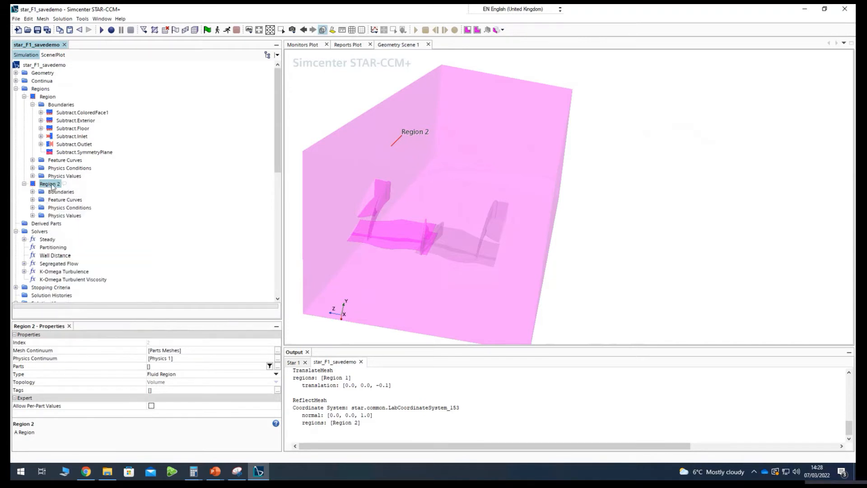
{"action": "right_click", "coordinate": [52, 186]}
{"action": "mouse_move", "coordinate": [105, 285]}
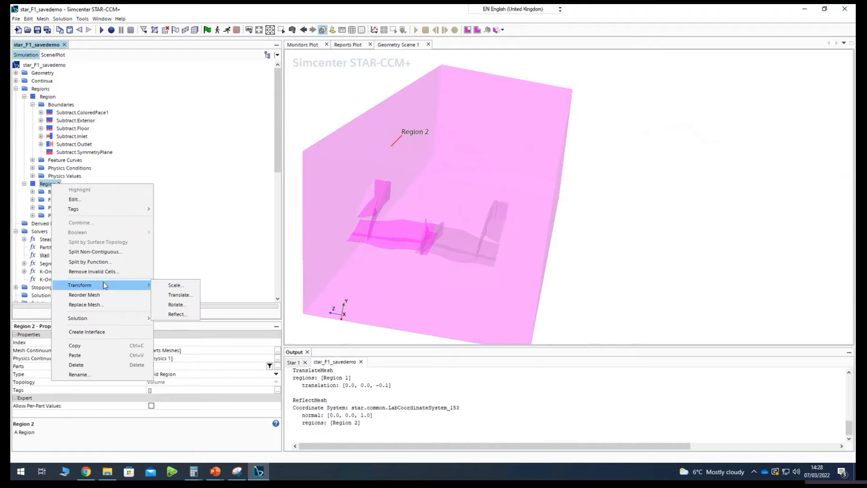
{"action": "left_click", "coordinate": [178, 294]}
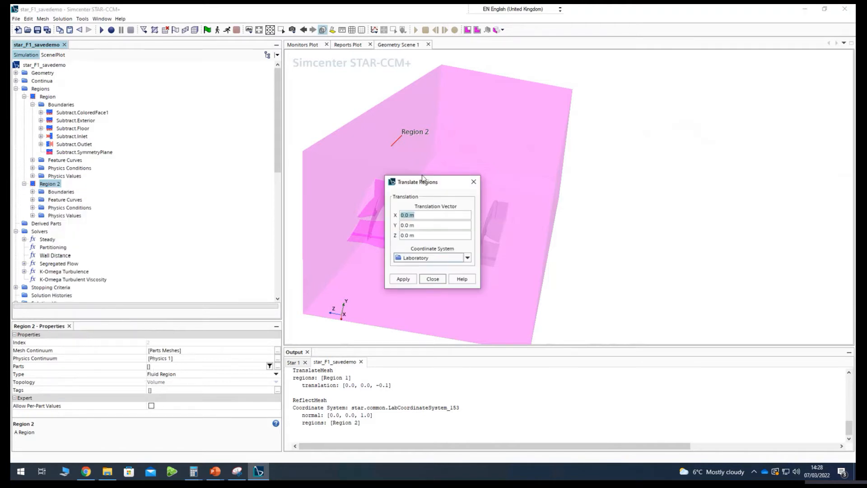
{"action": "left_click_drag", "start_coordinate": [427, 188], "coordinate": [198, 171]}
{"action": "left_click", "coordinate": [174, 219]}
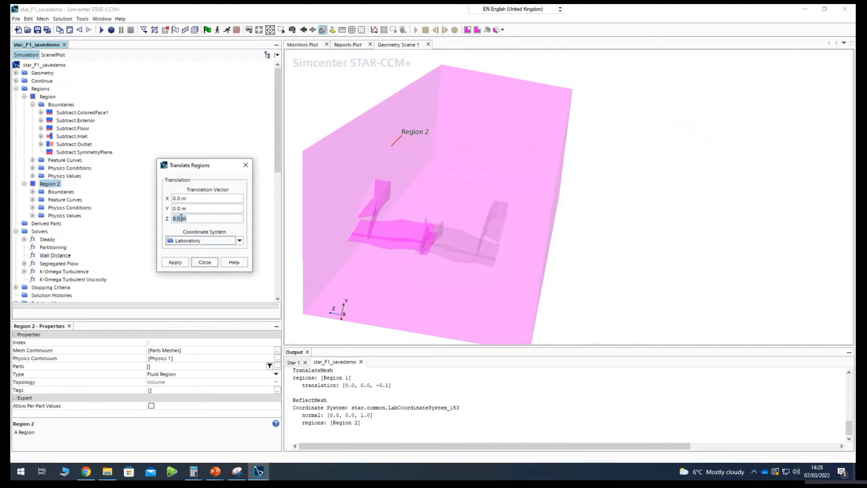
{"action": "left_click_drag", "start_coordinate": [182, 218], "coordinate": [169, 218]}
{"action": "type", "text": "-1"}
{"action": "left_click", "coordinate": [171, 263]}
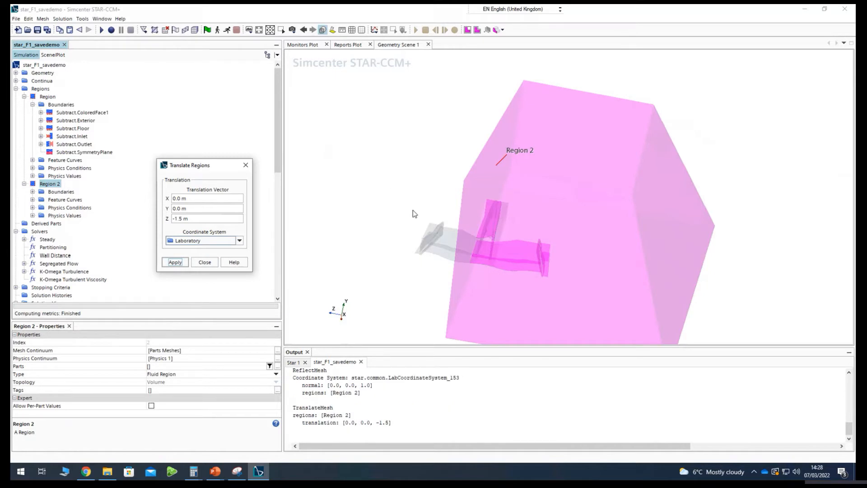
Translate Region 2 by a further -0.1 m along Z twice to refine its position, and finish the translation.
{"action": "left_click", "coordinate": [485, 274]}
{"action": "left_click", "coordinate": [183, 219]}
{"action": "key", "text": "BackSpace"}
{"action": "key", "text": "BackSpace"}
{"action": "key", "text": "BackSpace"}
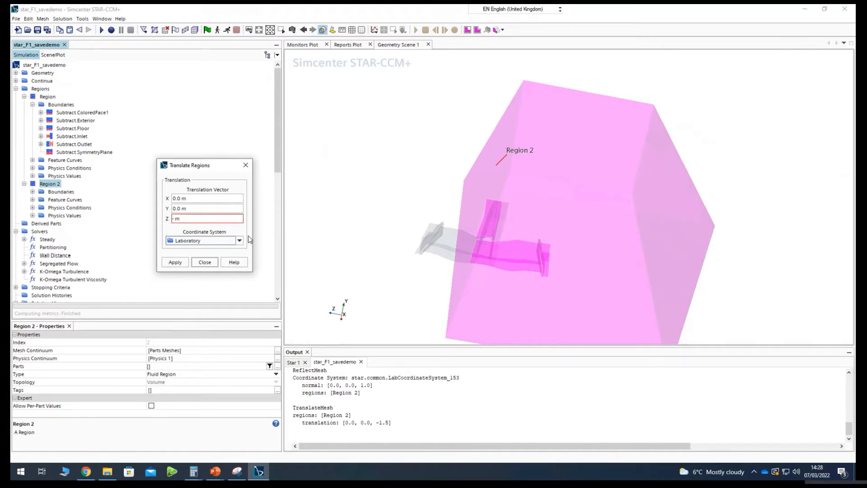
{"action": "type", "text": "0.1"}
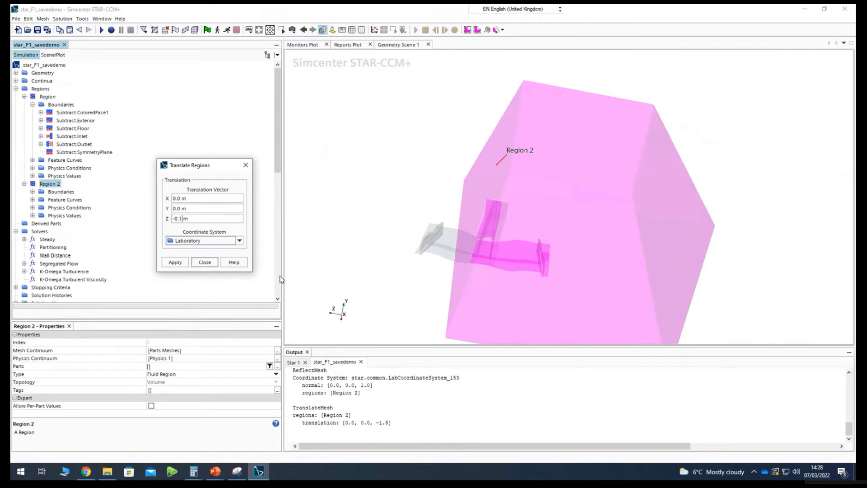
{"action": "left_click", "coordinate": [183, 262]}
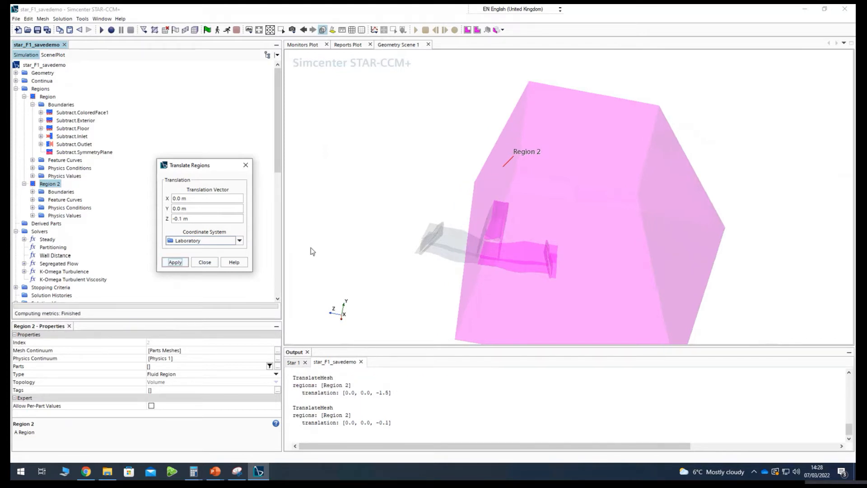
{"action": "left_click", "coordinate": [174, 263]}
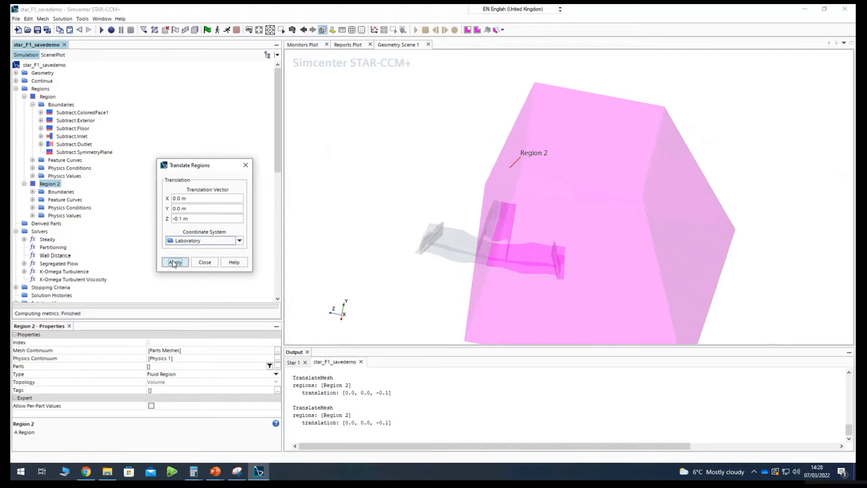
{"action": "left_click", "coordinate": [245, 166]}
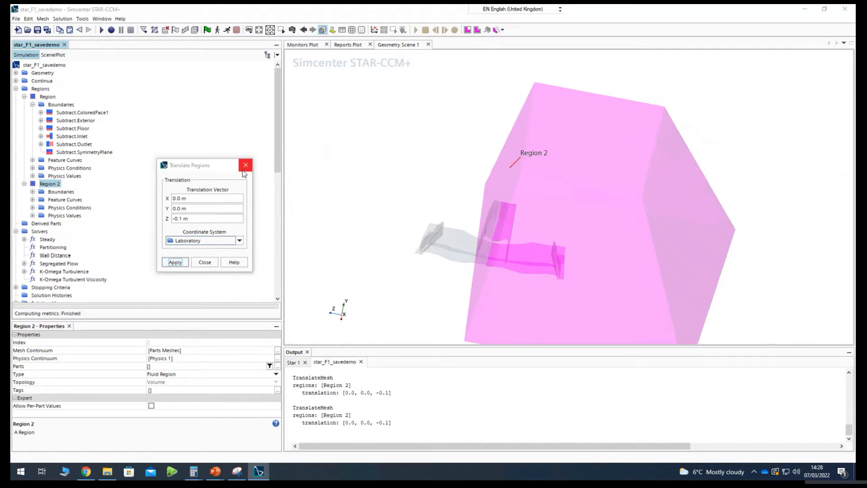
Examine the parts and properties of the Surface 1 and Outline 1 displayers in Geometry Scene 1.
{"action": "left_click_drag", "start_coordinate": [403, 233], "coordinate": [396, 262]}
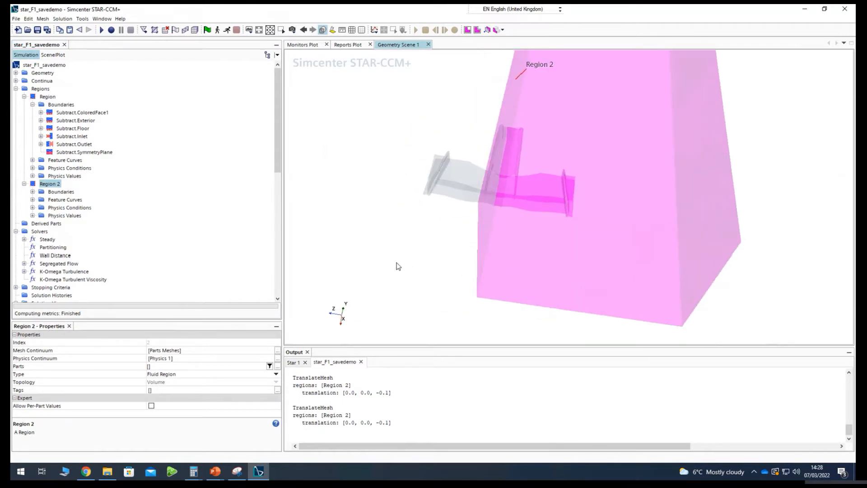
{"action": "left_click", "coordinate": [53, 55]}
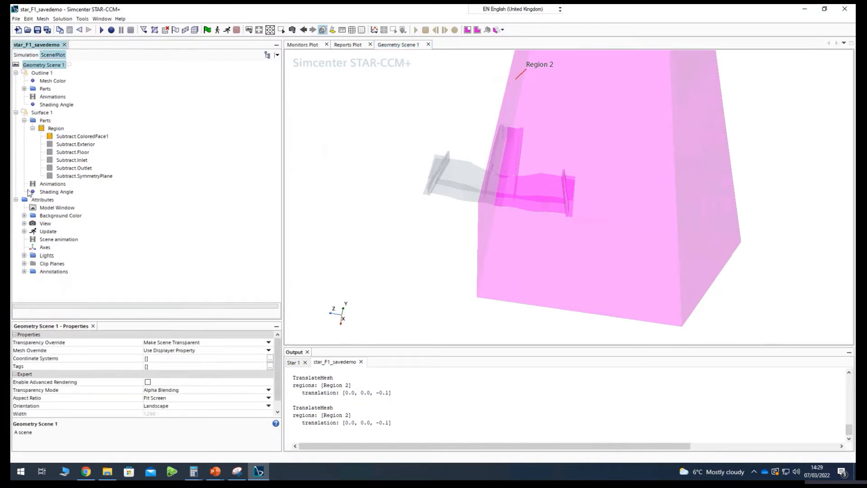
{"action": "left_click", "coordinate": [43, 111]}
{"action": "left_click", "coordinate": [30, 123]}
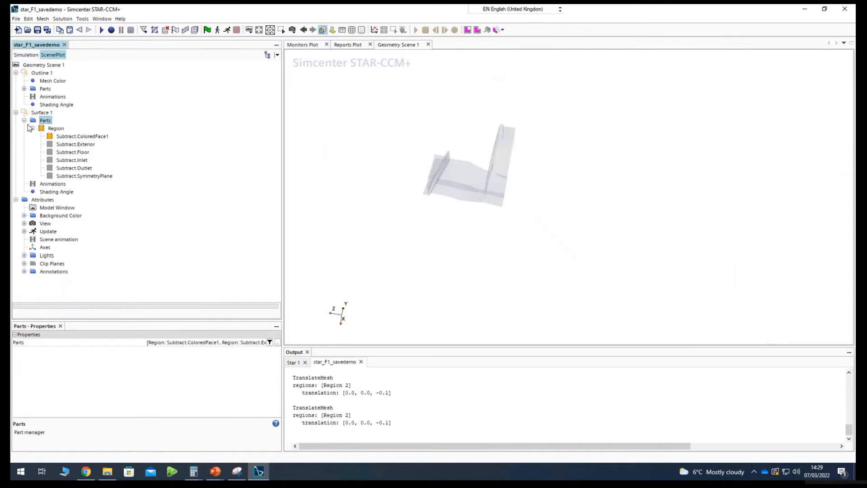
{"action": "left_click", "coordinate": [24, 120]}
{"action": "left_click", "coordinate": [40, 112]}
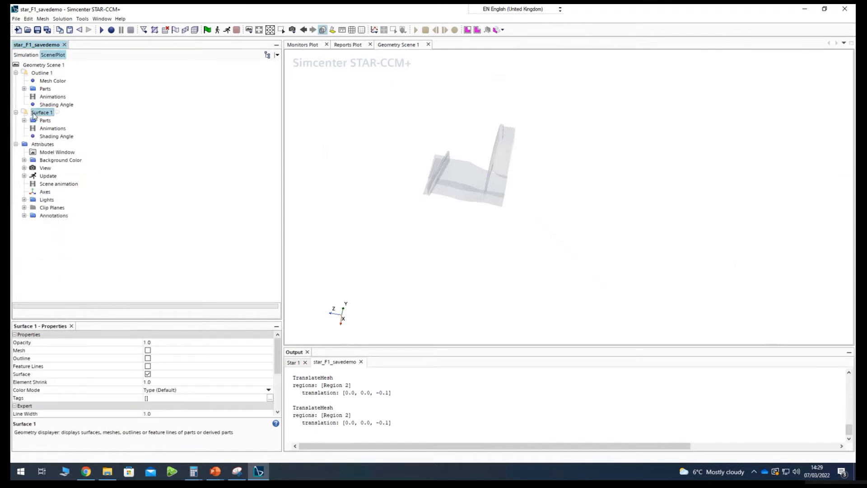
{"action": "left_click", "coordinate": [39, 89]}
{"action": "left_click", "coordinate": [41, 73]}
{"action": "left_click", "coordinate": [16, 73]}
{"action": "left_click", "coordinate": [36, 55]}
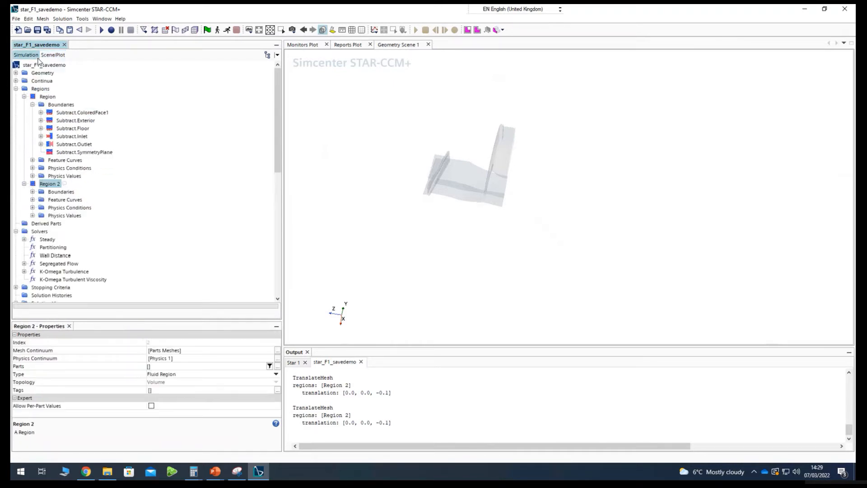
Create a second geometry scene, close Geometry Scene 1, and inspect how the two regions sit next to each other.
{"action": "left_click", "coordinate": [53, 55]}
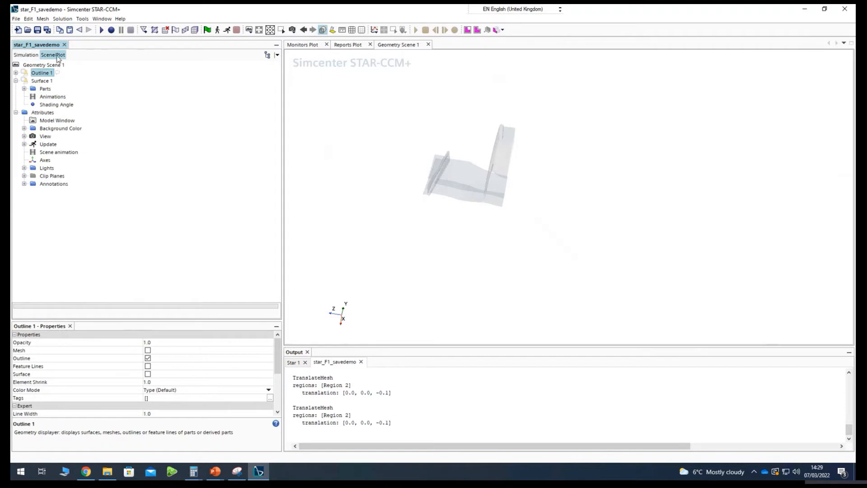
{"action": "left_click", "coordinate": [248, 33]}
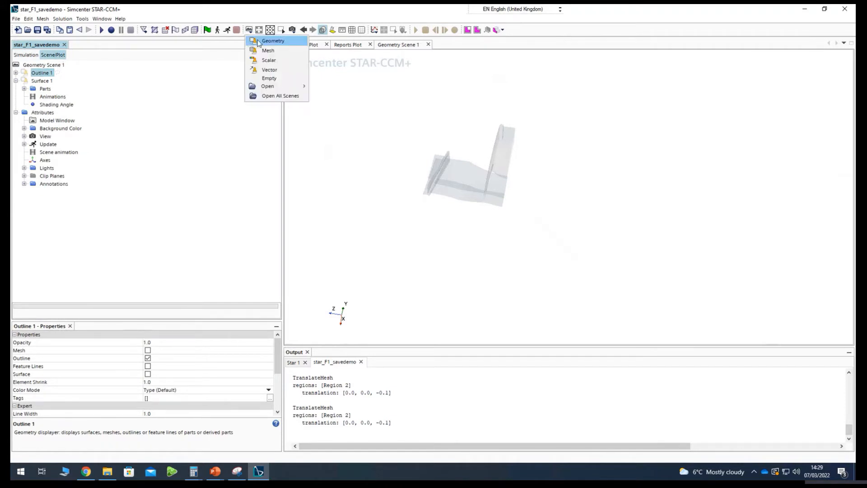
{"action": "left_click", "coordinate": [255, 40]}
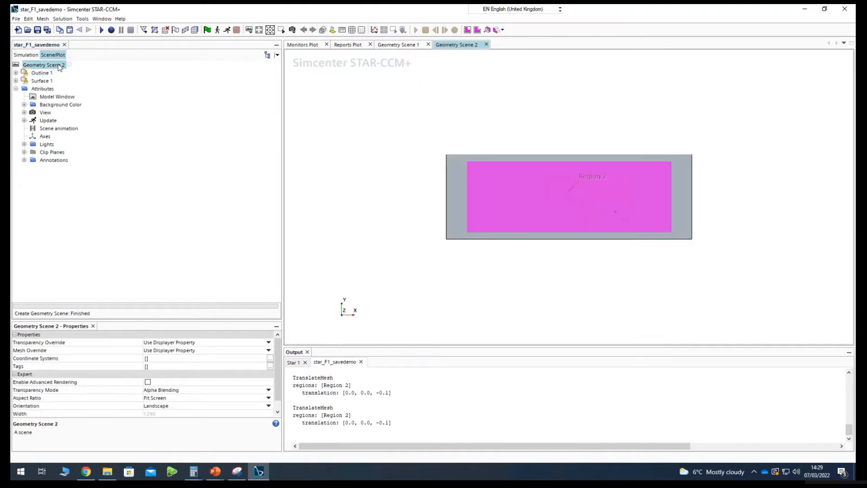
{"action": "left_click", "coordinate": [408, 45]}
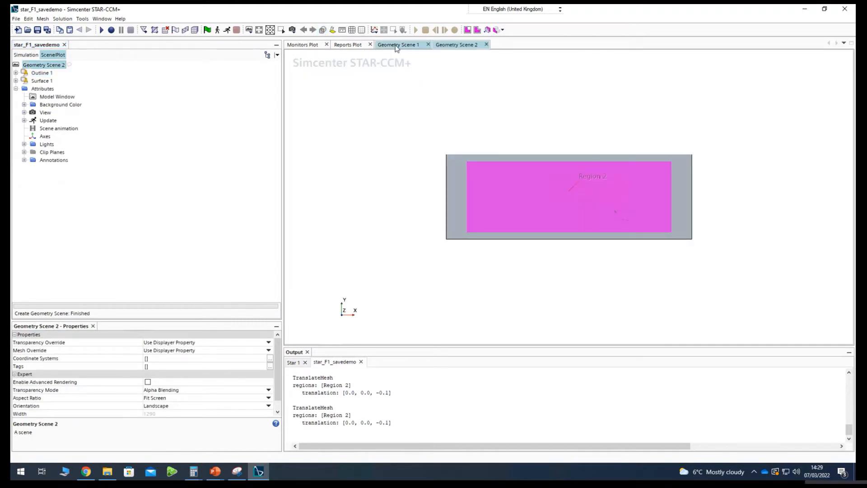
{"action": "left_click", "coordinate": [429, 44]}
{"action": "left_click_drag", "start_coordinate": [344, 135], "coordinate": [602, 283]}
{"action": "scroll", "coordinate": [477, 179], "scroll_direction": "up", "scroll_amount": 5}
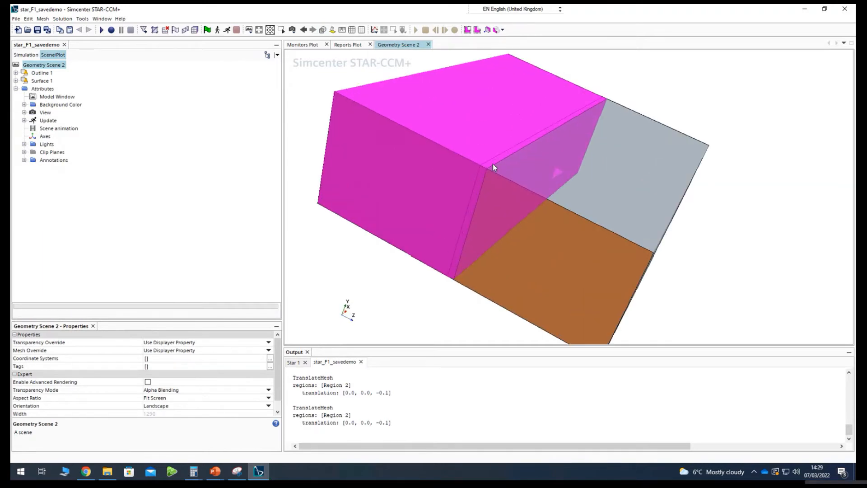
Translate Region 2 by another -0.1 m along Z in the Laboratory coordinate system and finish the translation.
{"action": "left_click", "coordinate": [25, 55]}
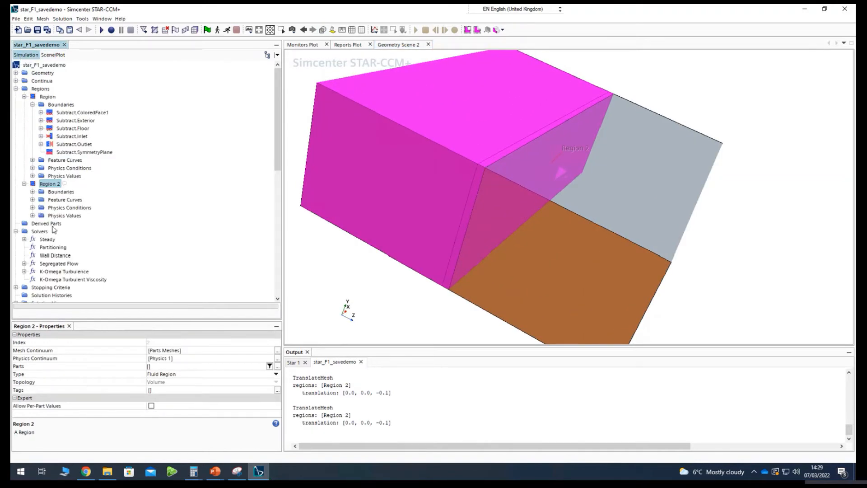
{"action": "right_click", "coordinate": [52, 185]}
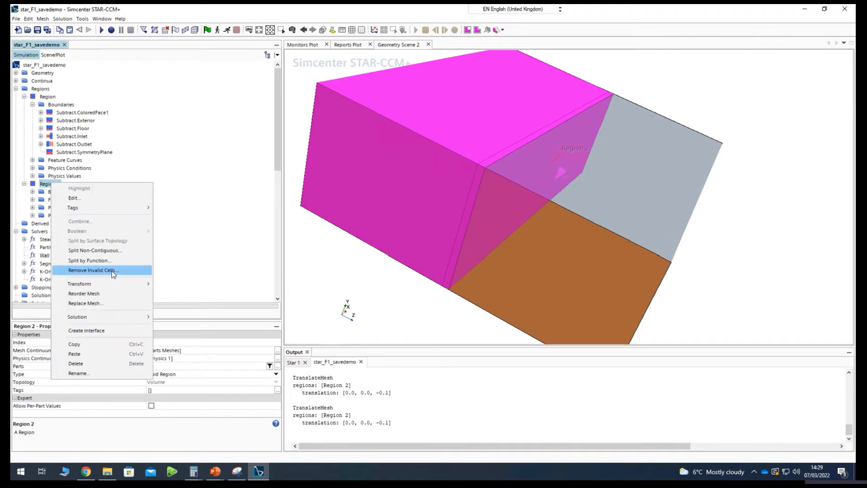
{"action": "mouse_move", "coordinate": [112, 282]}
{"action": "left_click", "coordinate": [174, 293]}
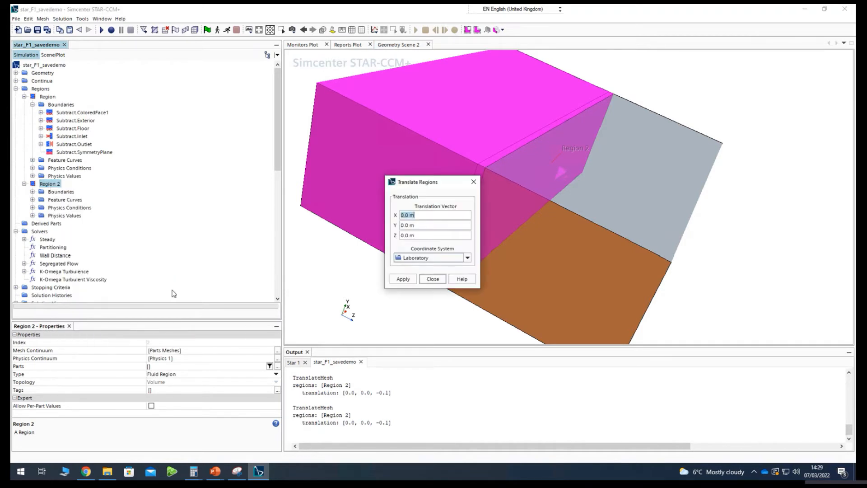
{"action": "left_click_drag", "start_coordinate": [352, 185], "coordinate": [221, 184]}
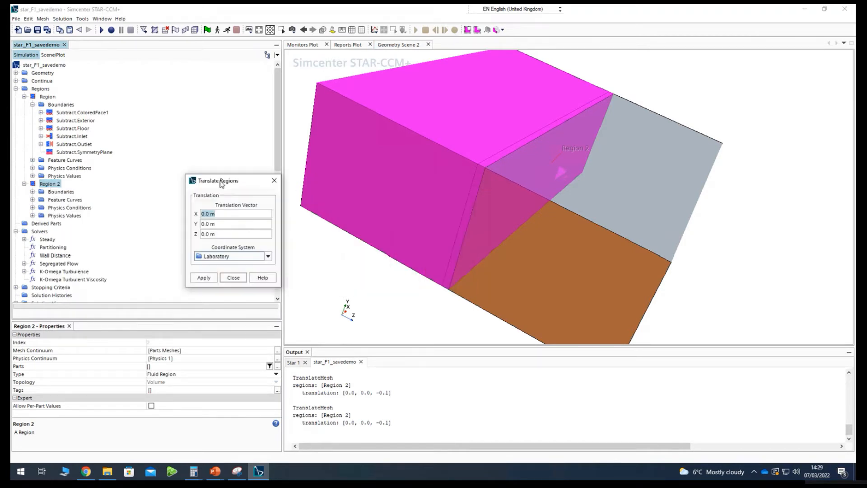
{"action": "left_click", "coordinate": [208, 234]}
{"action": "type", "text": "-0.1"}
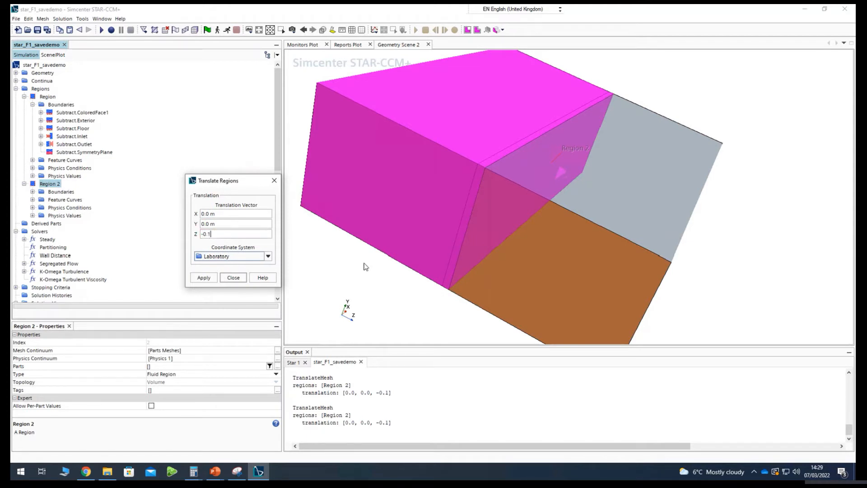
{"action": "left_click", "coordinate": [199, 281]}
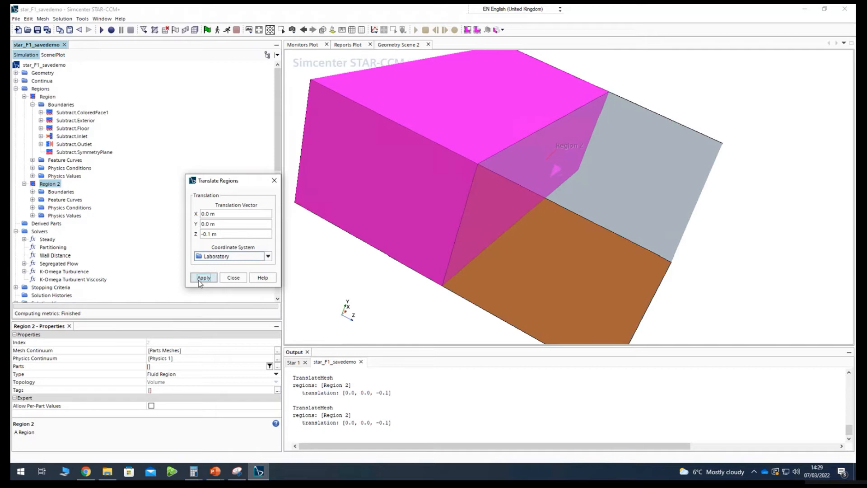
{"action": "left_click", "coordinate": [239, 277]}
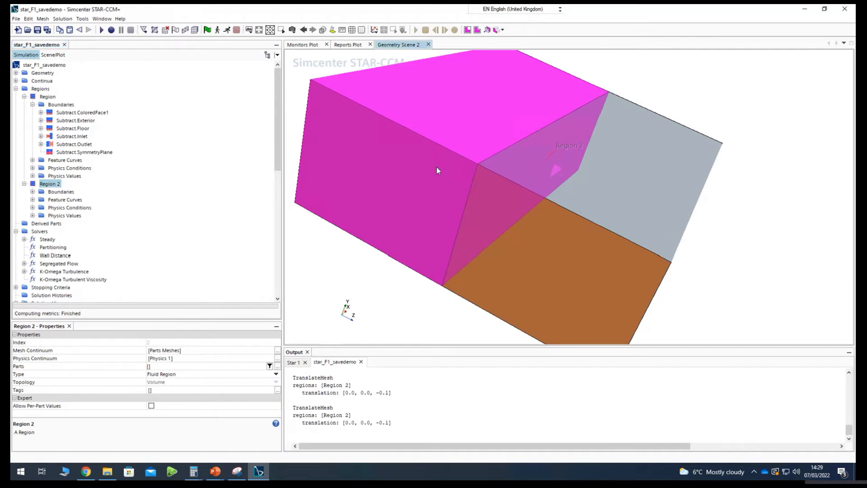
Hide the exterior, floor, inlet, outlet and symmetry plane boundaries of Region in the Surface 1 displayer, keeping only Subtract.ColoredFace1.
{"action": "left_click_drag", "start_coordinate": [436, 167], "coordinate": [346, 141]}
{"action": "left_click", "coordinate": [53, 55]}
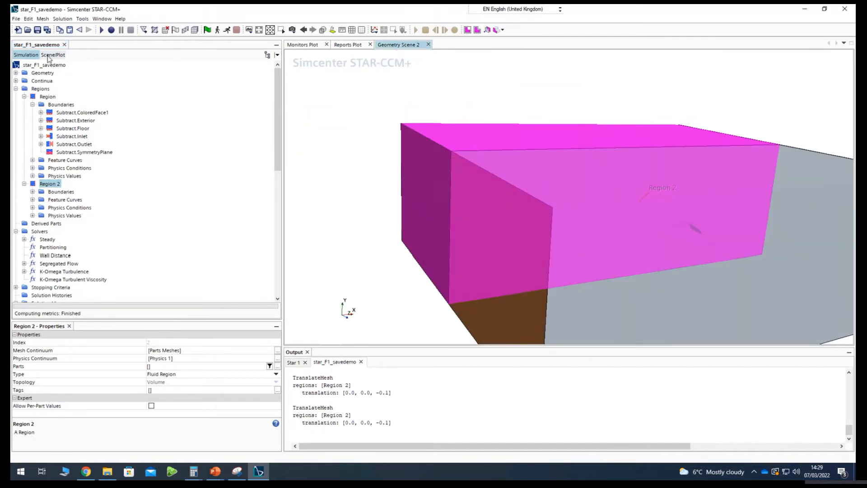
{"action": "left_click_drag", "start_coordinate": [370, 218], "coordinate": [432, 230]}
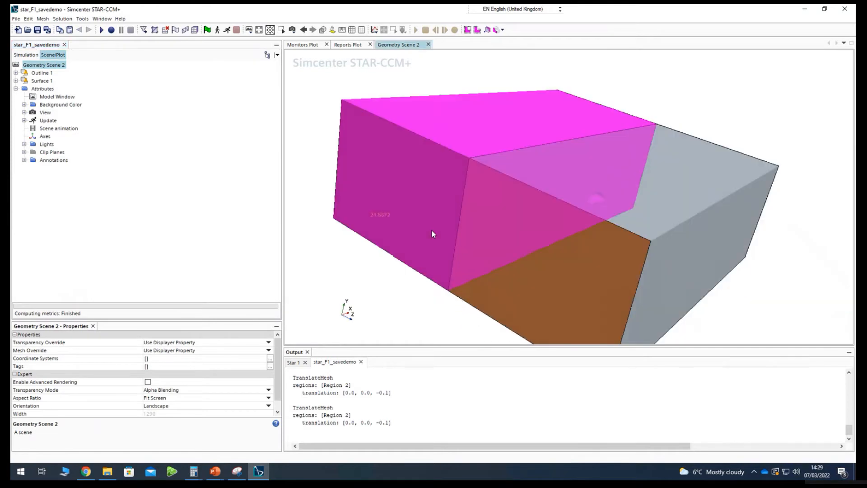
{"action": "left_click", "coordinate": [16, 81]}
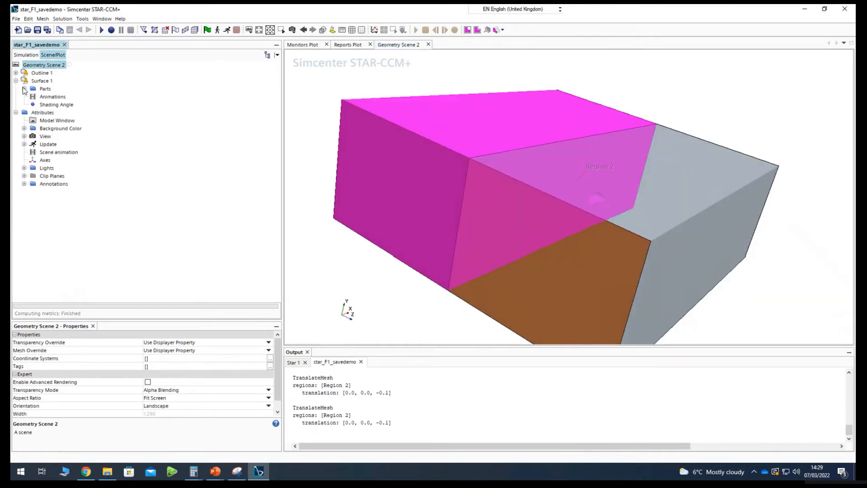
{"action": "left_click", "coordinate": [24, 88]}
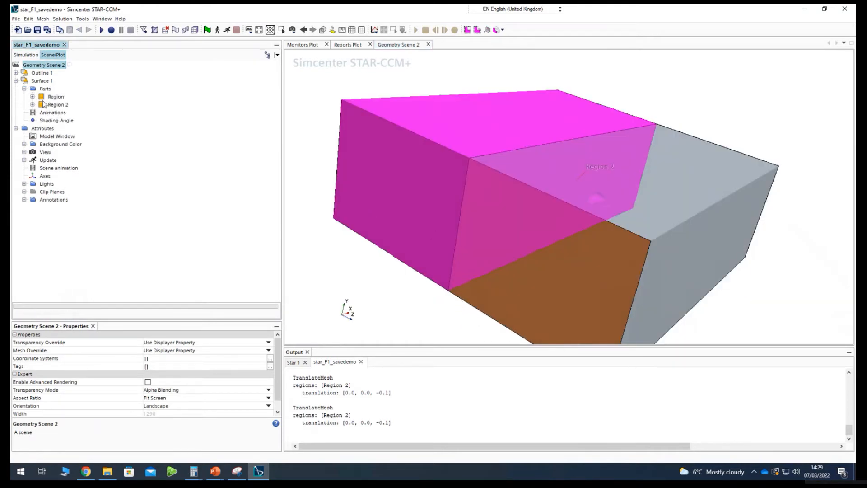
{"action": "left_click", "coordinate": [32, 97]}
{"action": "left_click", "coordinate": [25, 74]}
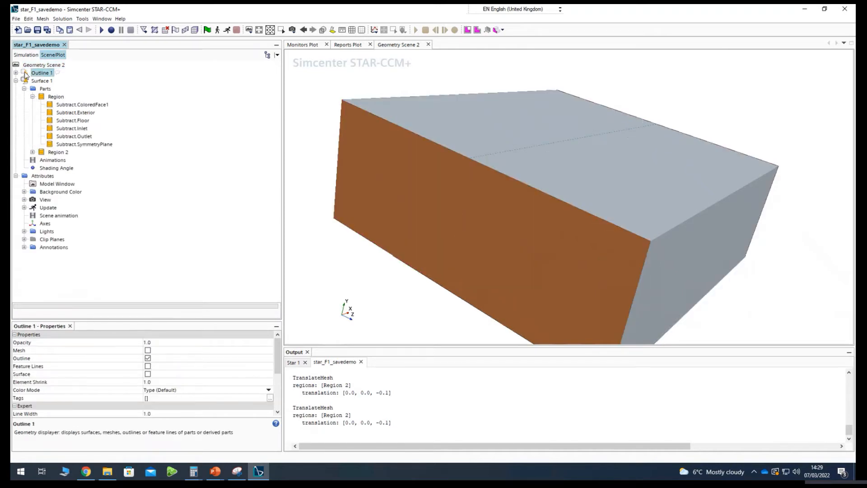
{"action": "left_click", "coordinate": [66, 112]}
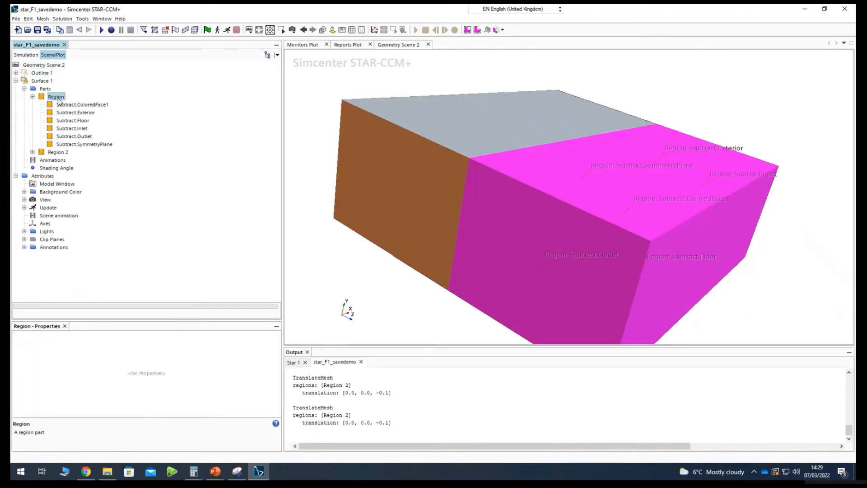
{"action": "left_click", "coordinate": [70, 145], "text": "shift"}
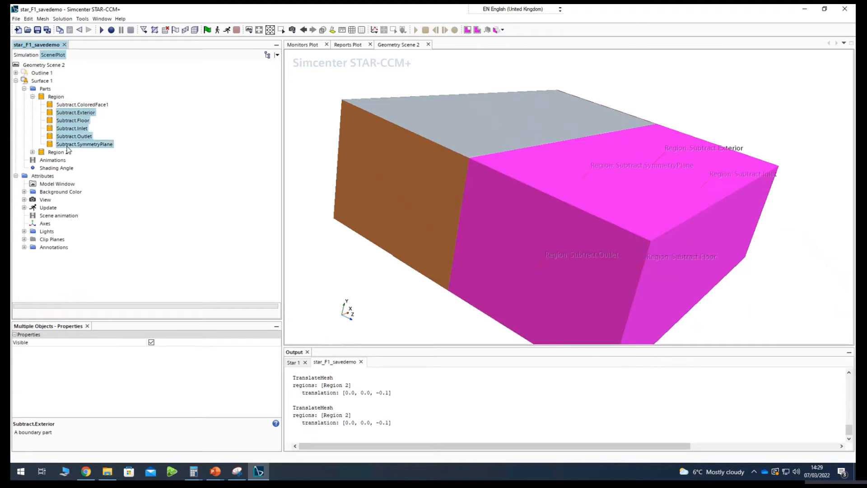
{"action": "right_click", "coordinate": [71, 144]}
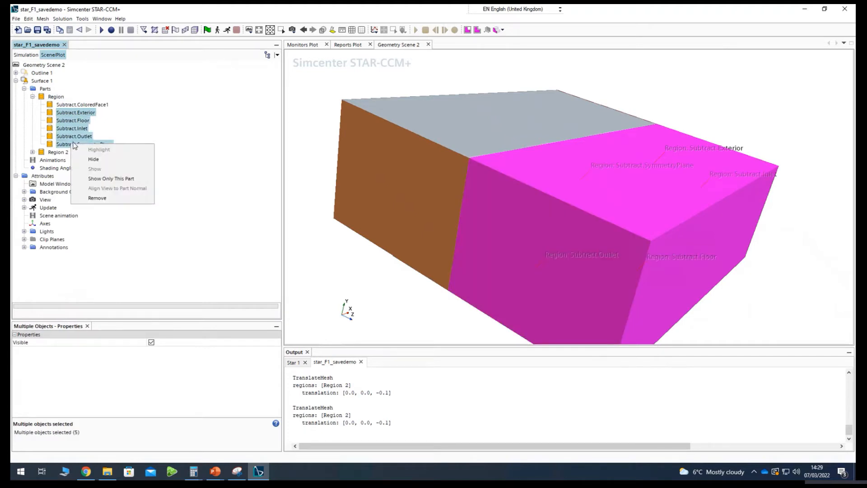
{"action": "left_click", "coordinate": [93, 159]}
Hide Region 2's exterior, floor, inlet, outlet and symmetry plane boundaries in Surface 1 as well, keeping Subtract.ColoredFace1.
{"action": "left_click", "coordinate": [32, 151]}
{"action": "left_click", "coordinate": [71, 168]}
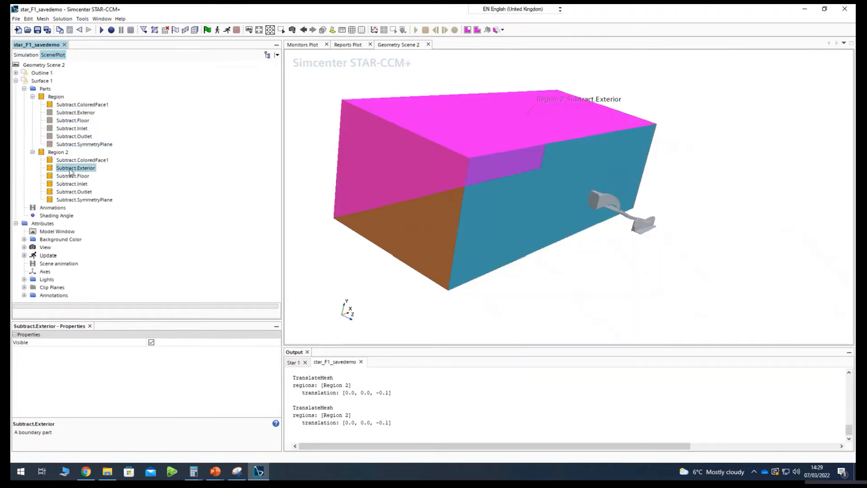
{"action": "left_click", "coordinate": [74, 192], "text": "shift"}
{"action": "left_click", "coordinate": [74, 200], "text": "shift"}
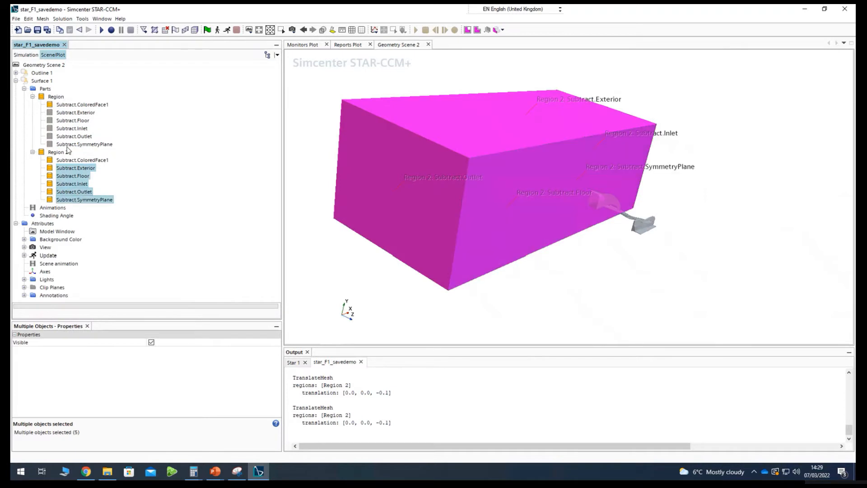
{"action": "right_click", "coordinate": [71, 179]}
{"action": "left_click", "coordinate": [120, 190]}
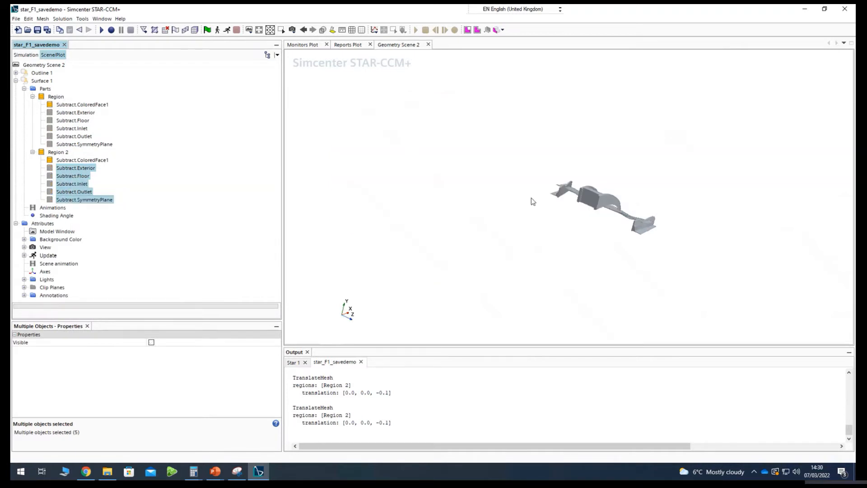
Examine the complete wing from several angles to check how its two mirrored halves join.
{"action": "left_click_drag", "start_coordinate": [570, 216], "coordinate": [491, 247]}
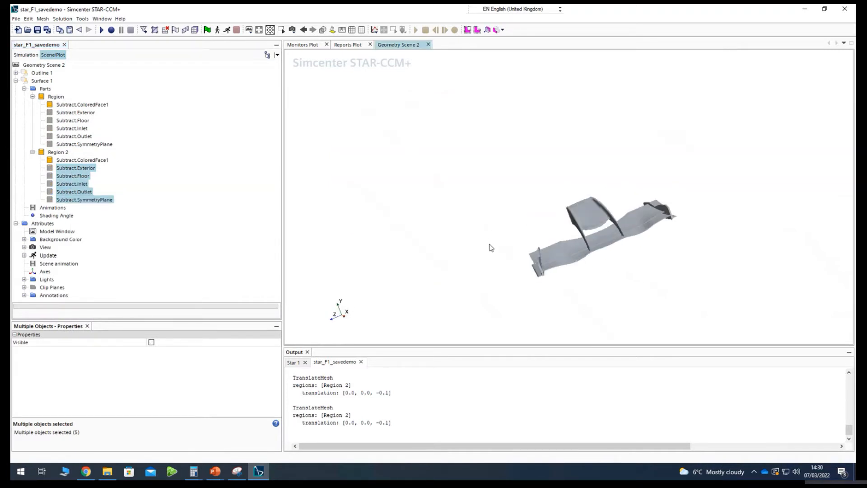
{"action": "left_click_drag", "start_coordinate": [748, 287], "coordinate": [619, 290]}
{"action": "left_click_drag", "start_coordinate": [527, 300], "coordinate": [497, 251]}
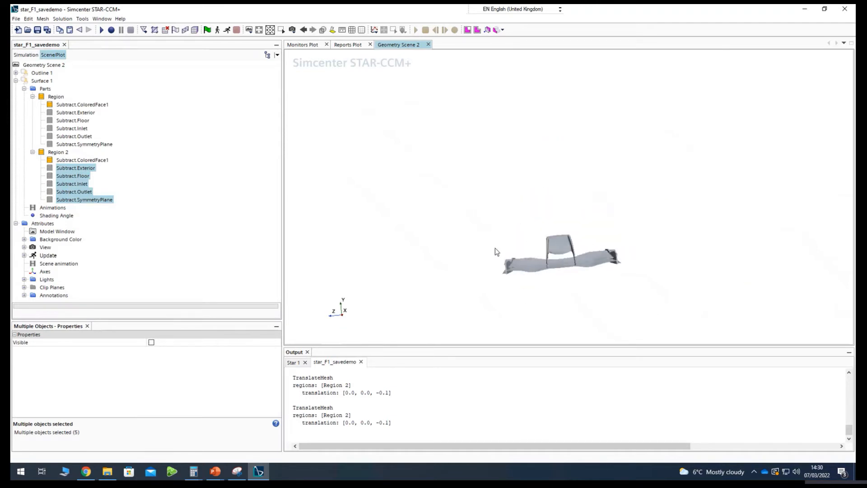
{"action": "left_click_drag", "start_coordinate": [594, 313], "coordinate": [552, 236]}
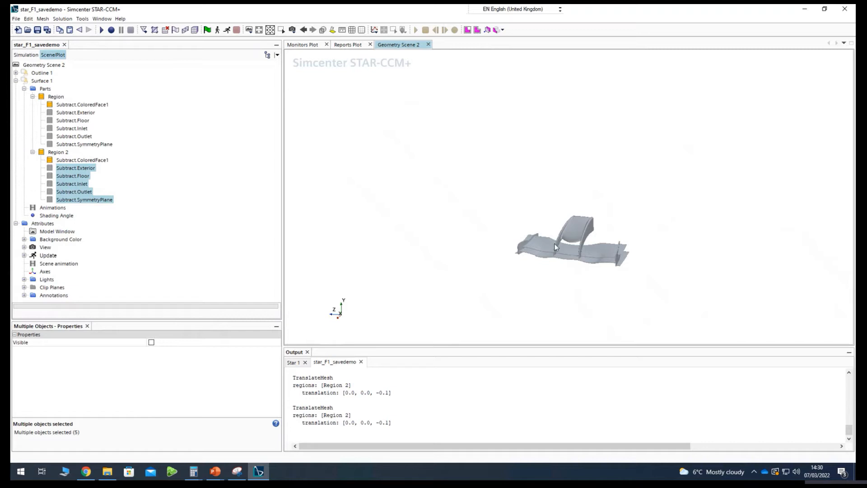
{"action": "mouse_move", "coordinate": [564, 279]}
{"action": "left_mouse_down"}
{"action": "mouse_move", "coordinate": [615, 266]}
{"action": "mouse_move", "coordinate": [534, 276]}
{"action": "mouse_move", "coordinate": [568, 257]}
{"action": "mouse_move", "coordinate": [587, 312]}
{"action": "mouse_move", "coordinate": [560, 292]}
{"action": "mouse_move", "coordinate": [589, 284]}
{"action": "left_mouse_up"}
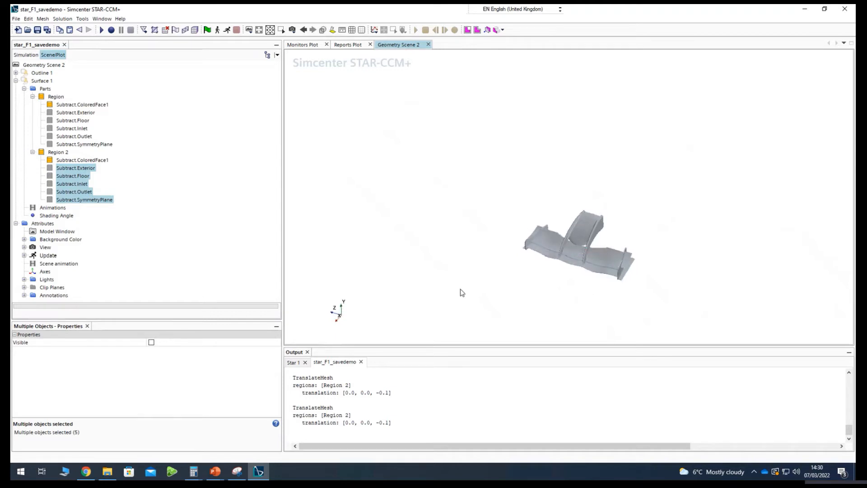
{"action": "left_click_drag", "start_coordinate": [461, 292], "coordinate": [467, 263]}
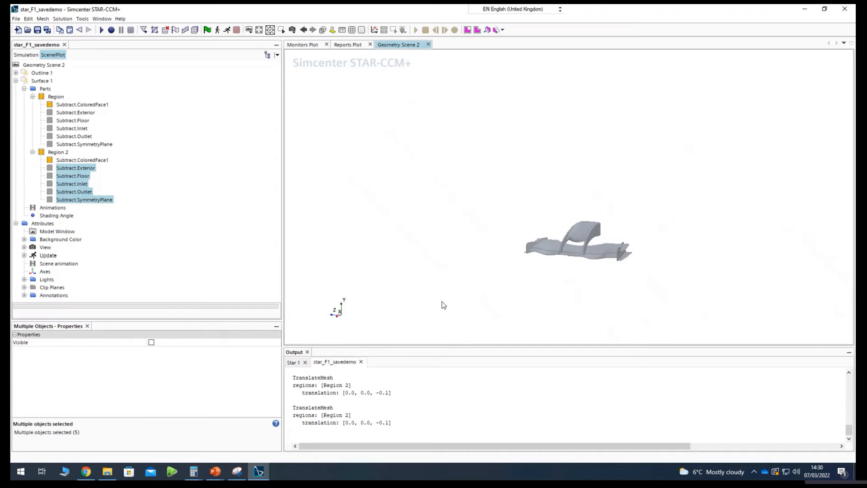
{"action": "scroll", "coordinate": [585, 257], "scroll_direction": "up", "scroll_amount": 4}
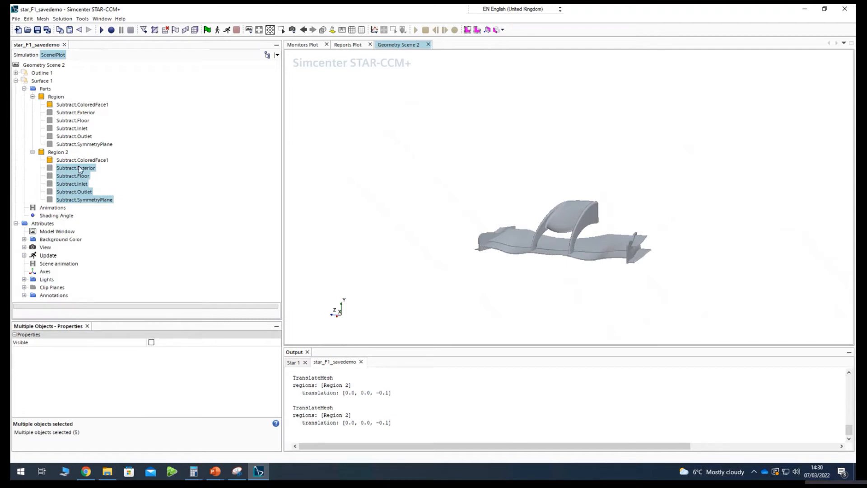
Add a new scalar displayer to Geometry Scene 2.
{"action": "left_click", "coordinate": [292, 30]}
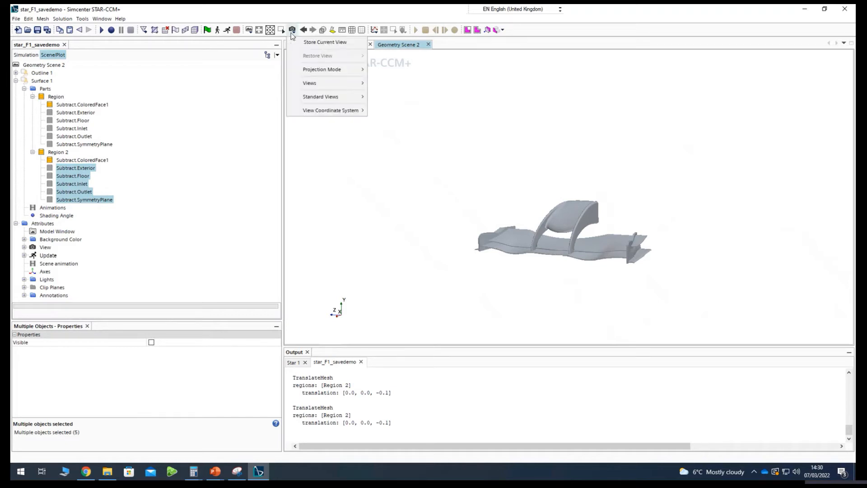
{"action": "left_click", "coordinate": [248, 33]}
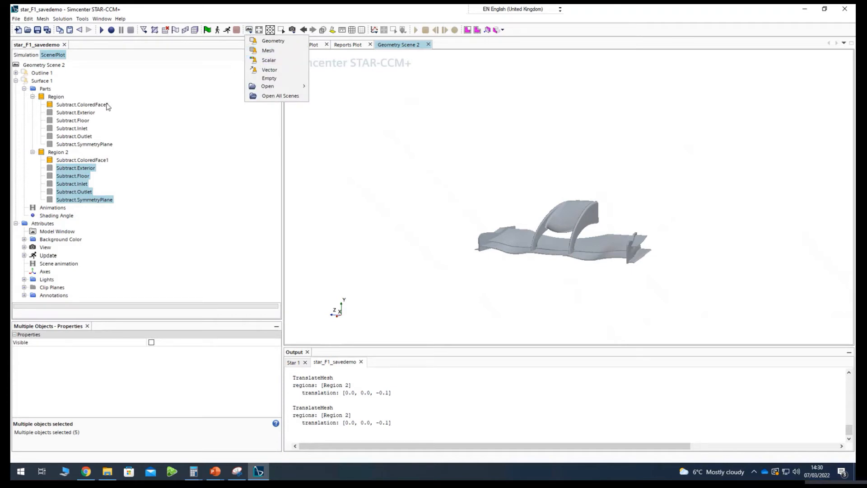
{"action": "left_click", "coordinate": [51, 219]}
{"action": "left_click", "coordinate": [41, 65]}
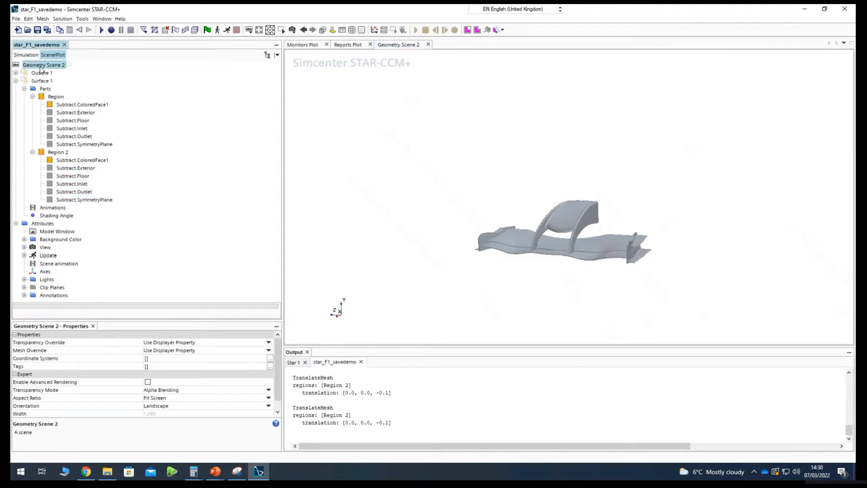
{"action": "right_click", "coordinate": [44, 66]}
{"action": "mouse_move", "coordinate": [90, 92]}
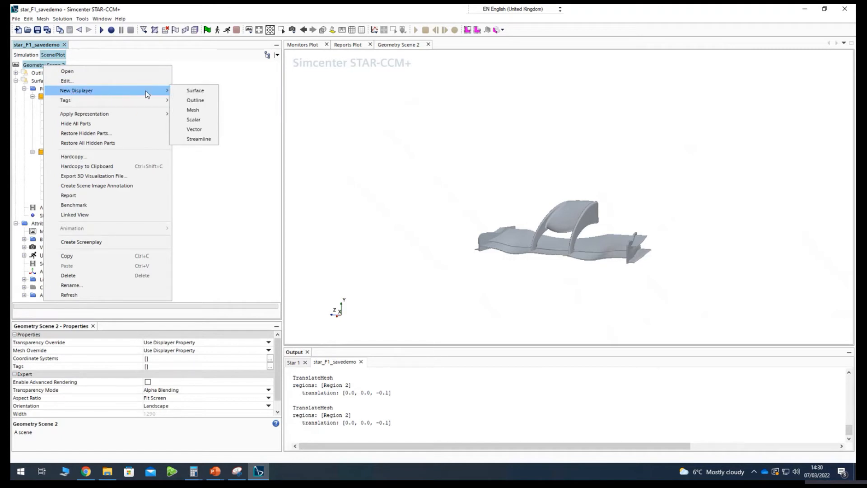
{"action": "left_click", "coordinate": [202, 121]}
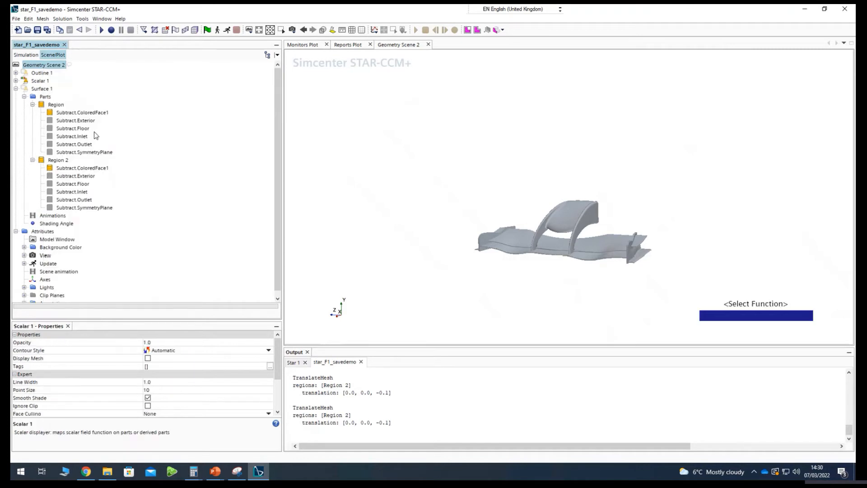
Choose Region's Subtract.ColoredFace1 boundary as a part for the Scalar 1 displayer.
{"action": "left_click", "coordinate": [39, 82]}
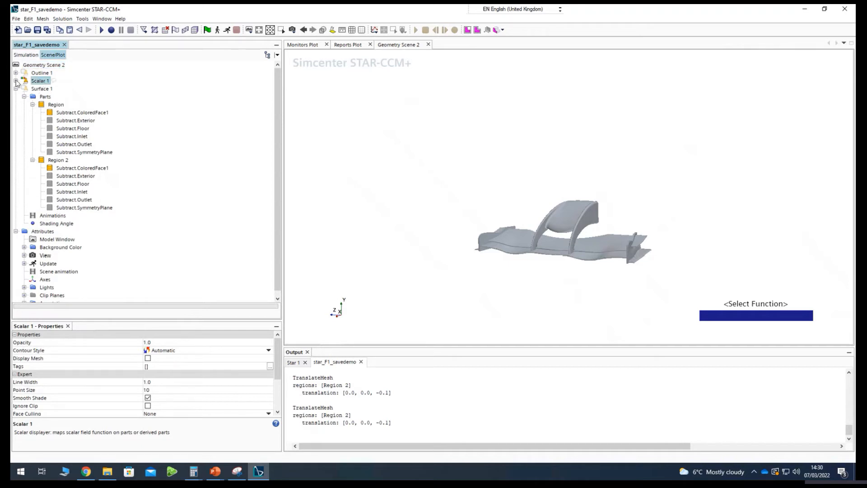
{"action": "left_click", "coordinate": [16, 81]}
{"action": "left_click", "coordinate": [39, 90]}
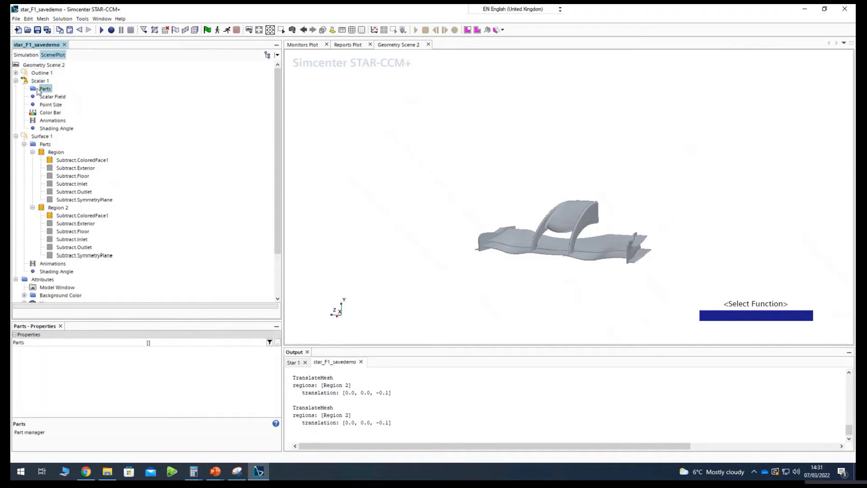
{"action": "left_click", "coordinate": [39, 81]}
{"action": "left_click_drag", "start_coordinate": [650, 220], "coordinate": [654, 238]}
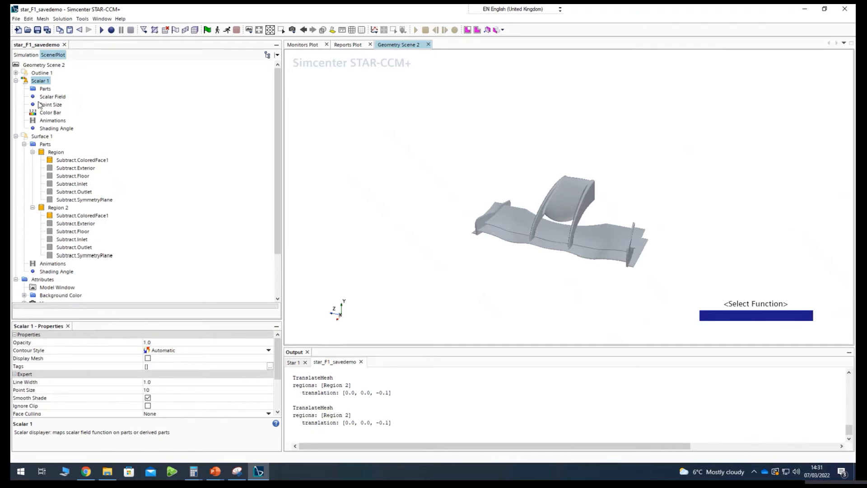
{"action": "left_click", "coordinate": [46, 89]}
{"action": "left_click", "coordinate": [163, 346]}
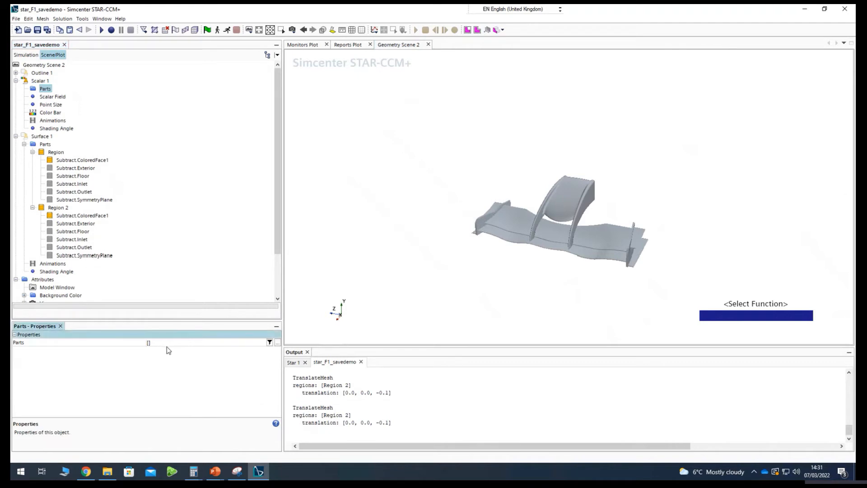
{"action": "left_click", "coordinate": [277, 342]}
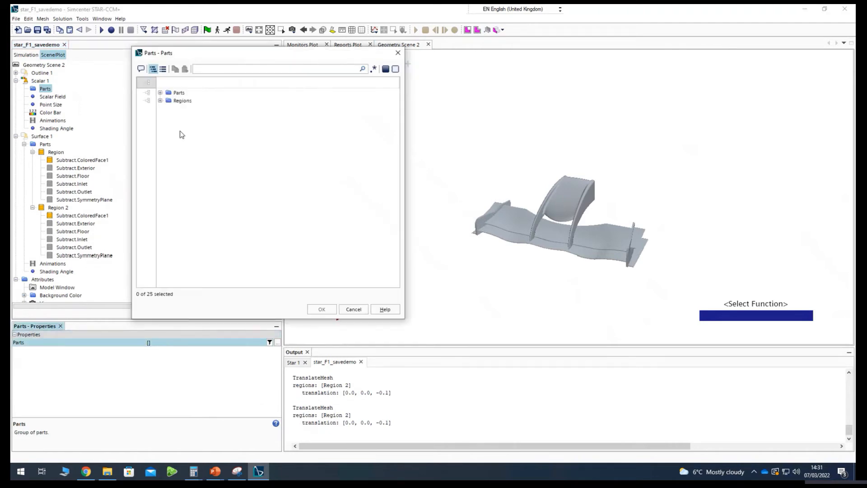
{"action": "left_click", "coordinate": [160, 101]}
{"action": "left_click", "coordinate": [160, 100]}
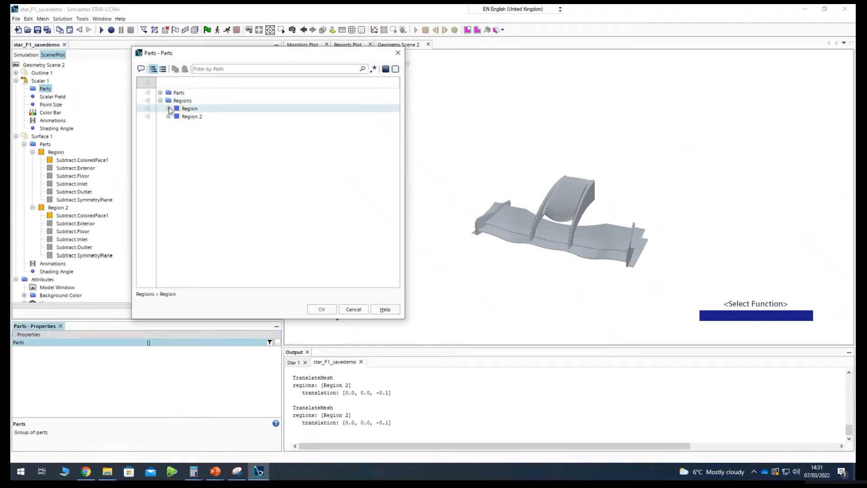
{"action": "left_click", "coordinate": [168, 108]}
{"action": "left_click", "coordinate": [204, 126]}
Include Region 2's Subtract.ColoredFace1 boundary in Scalar 1's parts selection and apply the selection.
{"action": "left_click", "coordinate": [171, 172]}
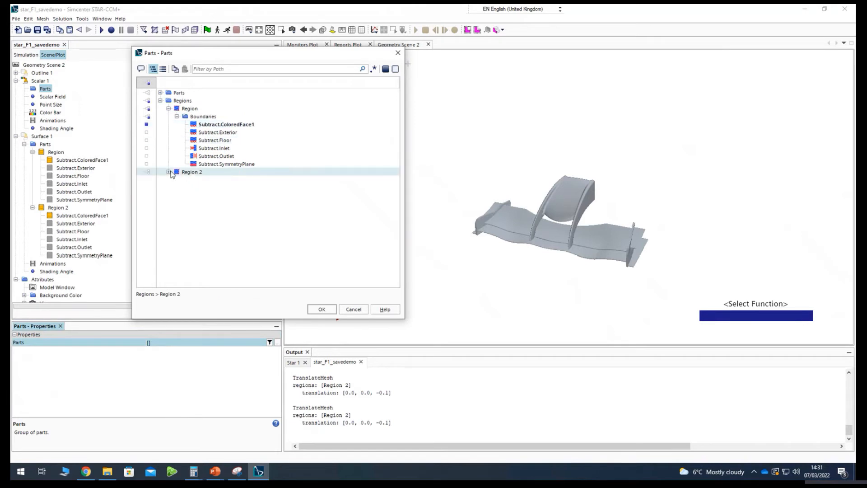
{"action": "left_click", "coordinate": [168, 172]}
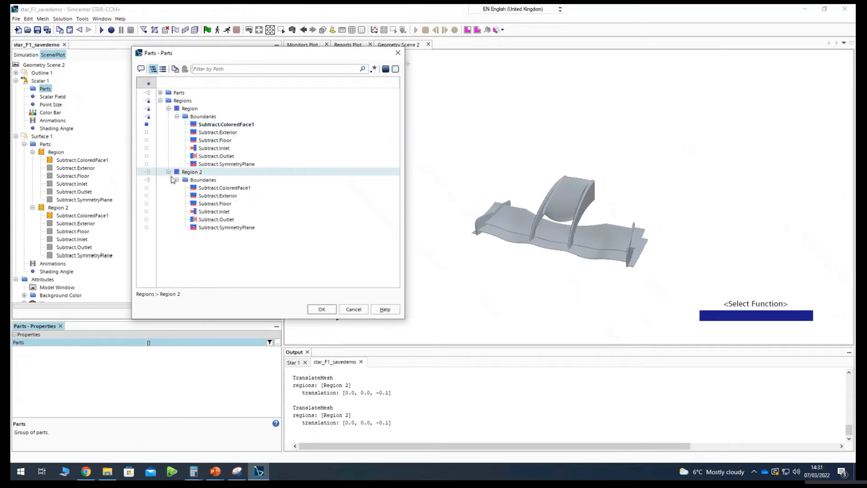
{"action": "left_click", "coordinate": [202, 189]}
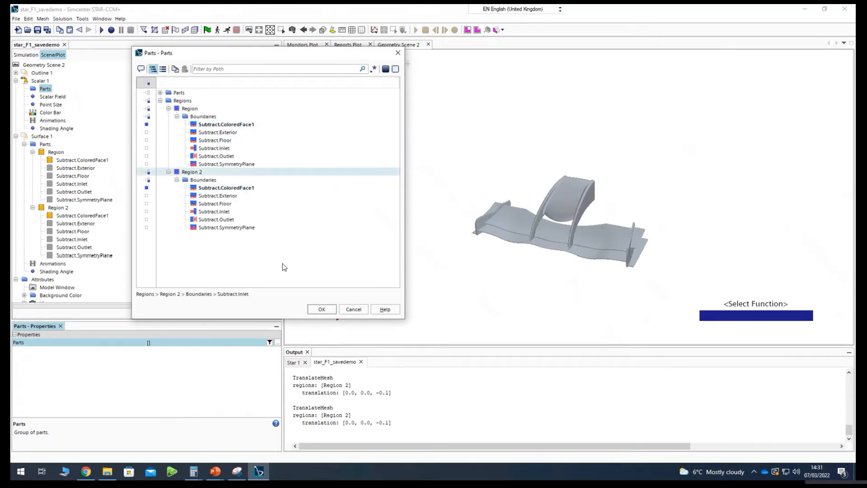
{"action": "left_click", "coordinate": [326, 311]}
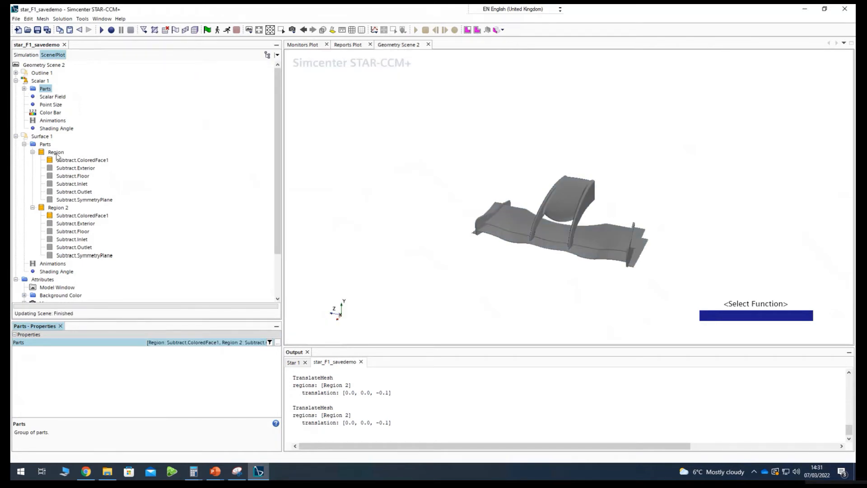
Set Scalar 1's scalar field function to Absolute Pressure.
{"action": "left_click", "coordinate": [52, 98]}
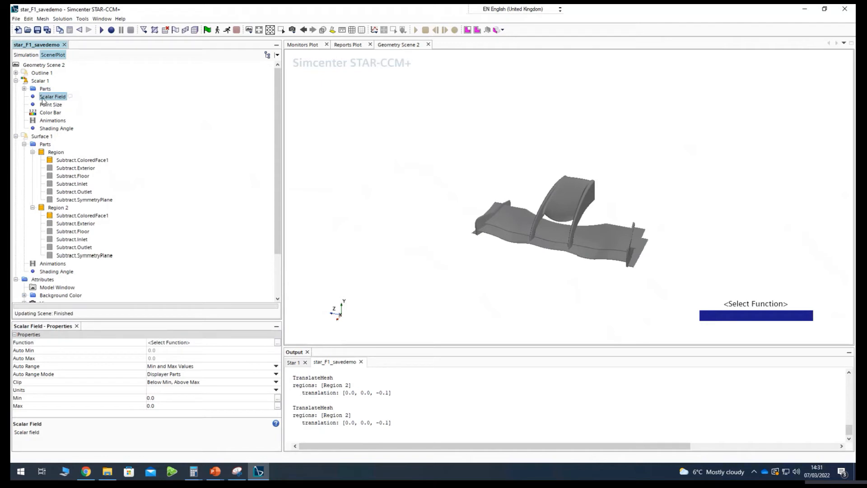
{"action": "left_click", "coordinate": [164, 345]}
{"action": "left_click", "coordinate": [256, 128]}
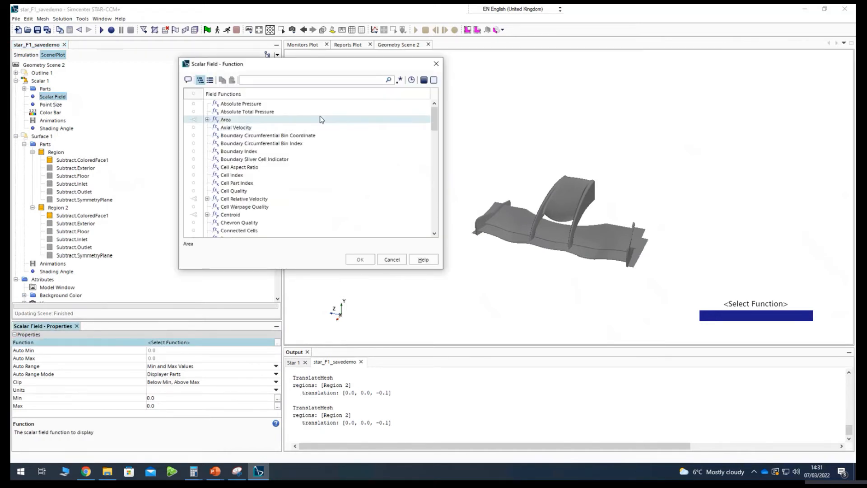
{"action": "left_click", "coordinate": [276, 105]}
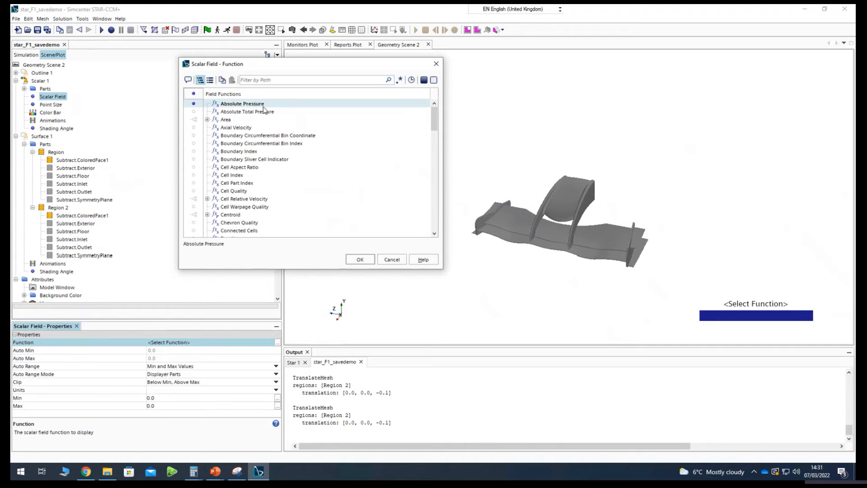
{"action": "left_click", "coordinate": [360, 259]}
Examine the absolute pressure distribution over the wing's underside and upper surfaces.
{"action": "left_click_drag", "start_coordinate": [595, 281], "coordinate": [495, 237]}
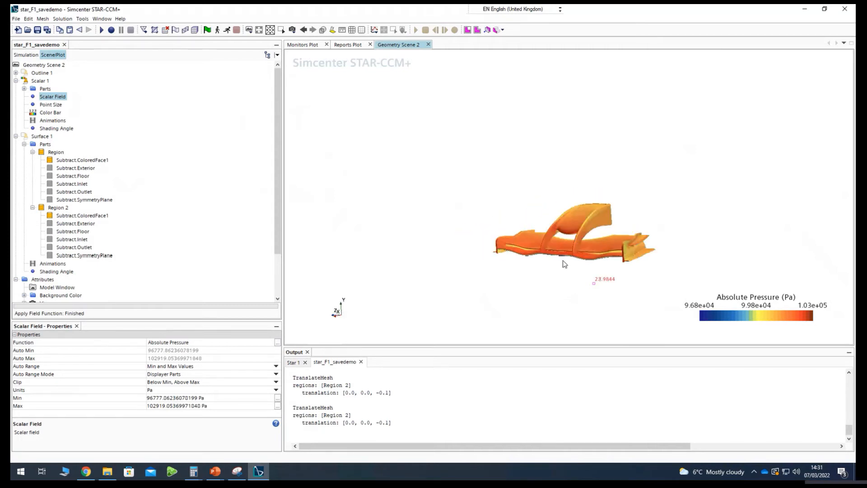
{"action": "mouse_move", "coordinate": [559, 261]}
{"action": "left_mouse_down"}
{"action": "mouse_move", "coordinate": [563, 295]}
{"action": "mouse_move", "coordinate": [558, 255]}
{"action": "mouse_move", "coordinate": [576, 242]}
{"action": "mouse_move", "coordinate": [573, 169]}
{"action": "mouse_move", "coordinate": [583, 149]}
{"action": "mouse_move", "coordinate": [673, 179]}
{"action": "left_mouse_up"}
{"action": "scroll", "coordinate": [555, 256], "scroll_direction": "up", "scroll_amount": 6}
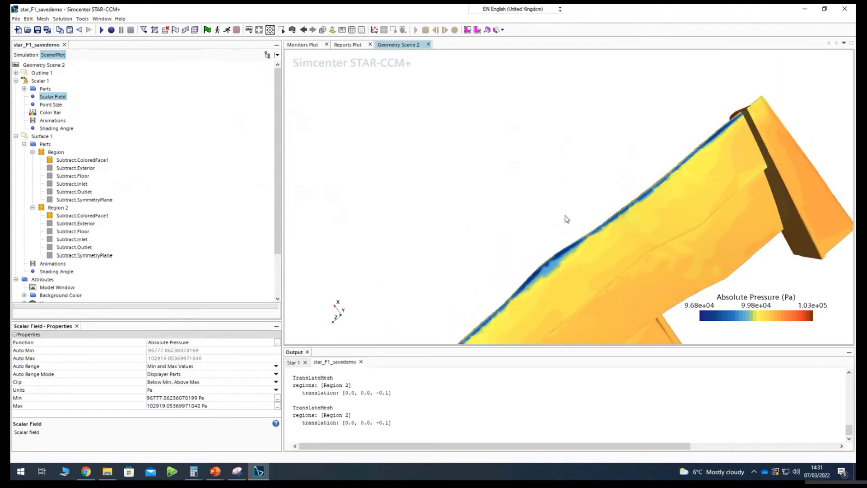
{"action": "mouse_move", "coordinate": [564, 215]}
{"action": "left_mouse_down"}
{"action": "mouse_move", "coordinate": [446, 261]}
{"action": "mouse_move", "coordinate": [435, 294]}
{"action": "mouse_move", "coordinate": [546, 302]}
{"action": "mouse_move", "coordinate": [576, 261]}
{"action": "mouse_move", "coordinate": [488, 242]}
{"action": "mouse_move", "coordinate": [476, 228]}
{"action": "mouse_move", "coordinate": [460, 245]}
{"action": "mouse_move", "coordinate": [484, 304]}
{"action": "mouse_move", "coordinate": [586, 323]}
{"action": "mouse_move", "coordinate": [574, 321]}
{"action": "mouse_move", "coordinate": [479, 177]}
{"action": "mouse_move", "coordinate": [499, 186]}
{"action": "mouse_move", "coordinate": [509, 180]}
{"action": "mouse_move", "coordinate": [484, 186]}
{"action": "left_mouse_up"}
{"action": "left_click_drag", "start_coordinate": [654, 260], "coordinate": [525, 126]}
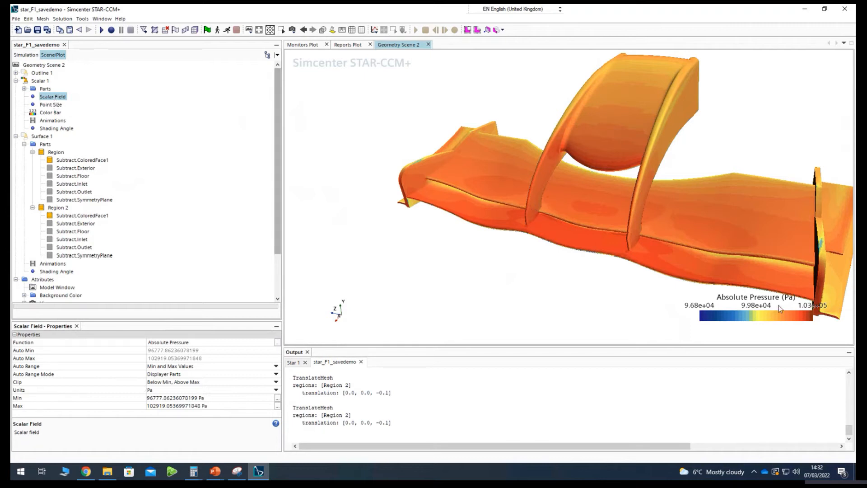
Set the auto range of Scalar 1's scalar field to Off.
{"action": "left_click", "coordinate": [747, 311]}
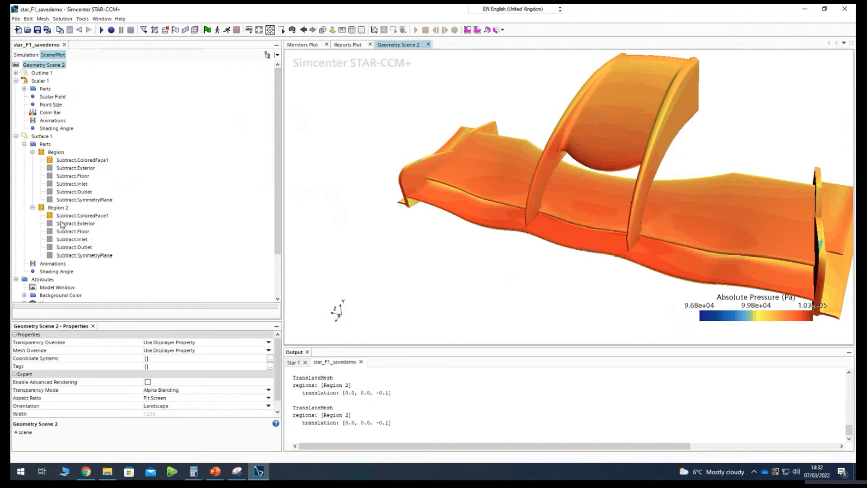
{"action": "left_click", "coordinate": [46, 113]}
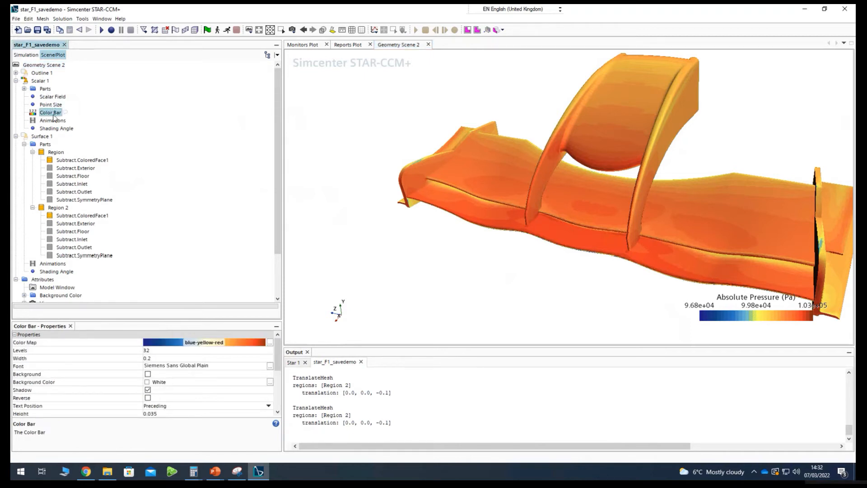
{"action": "left_click", "coordinate": [47, 97]}
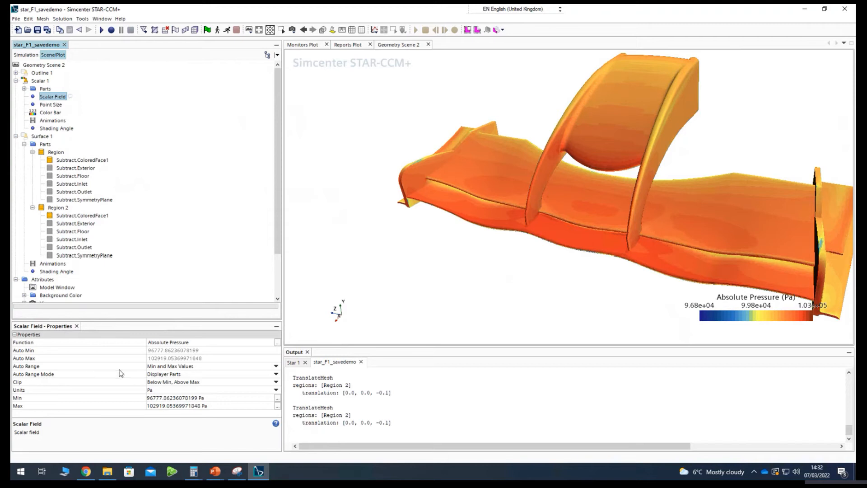
{"action": "left_click", "coordinate": [195, 367]}
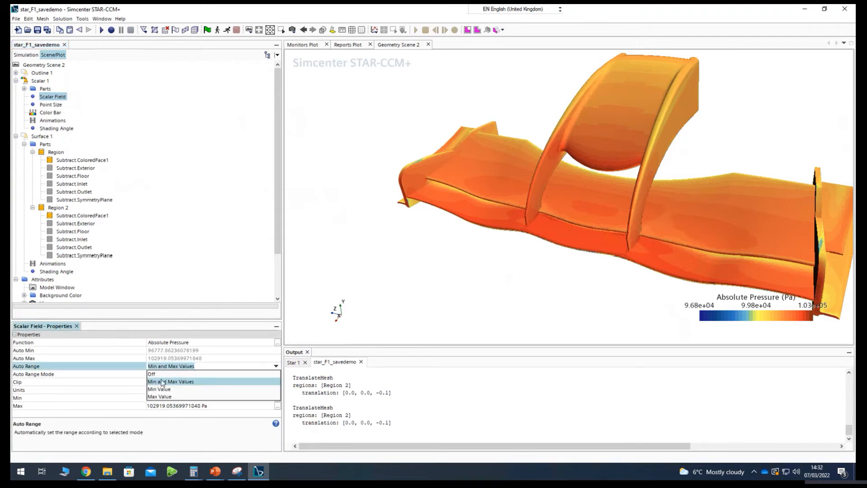
{"action": "left_click", "coordinate": [161, 376]}
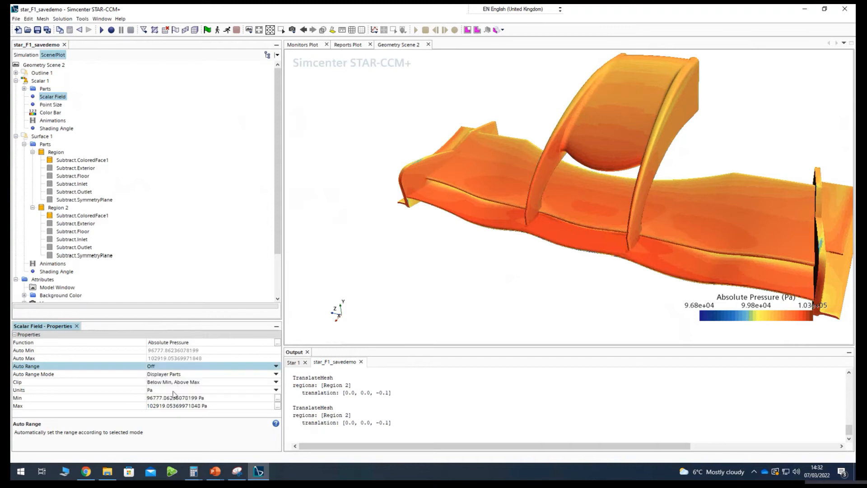
Try 10000 Pa as the minimum of the absolute pressure range.
{"action": "left_click", "coordinate": [158, 408]}
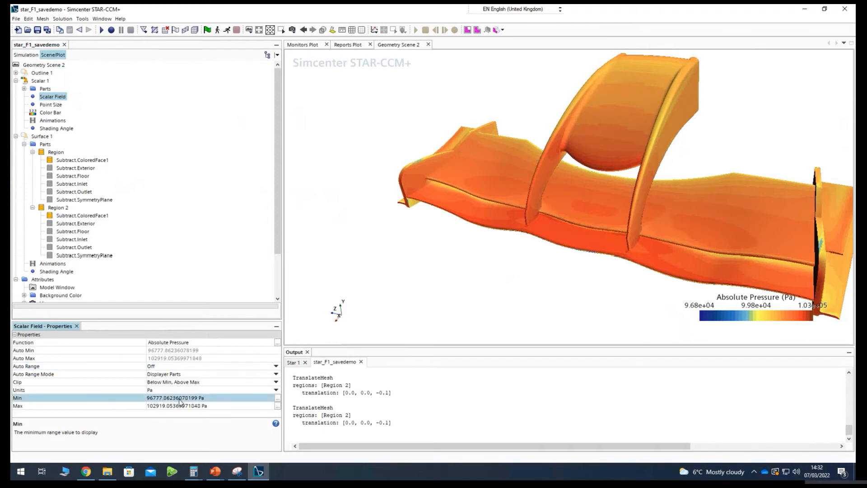
{"action": "left_click", "coordinate": [158, 409]}
{"action": "left_click", "coordinate": [161, 399]}
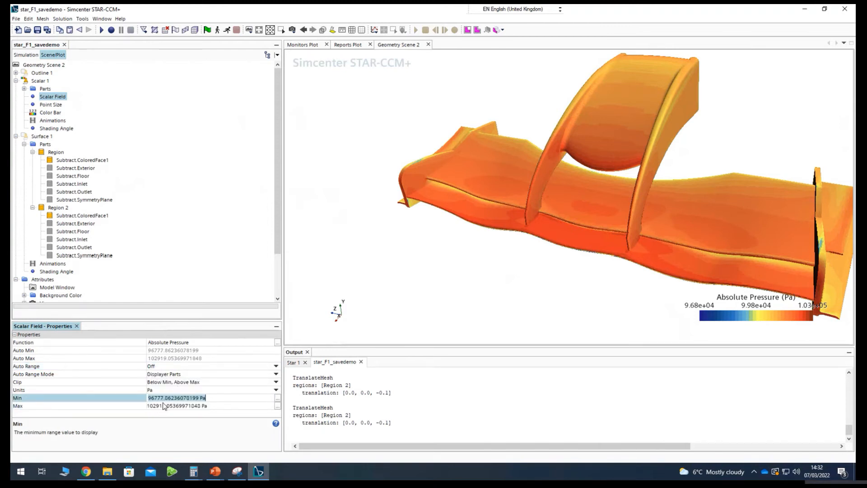
{"action": "left_click", "coordinate": [161, 399]}
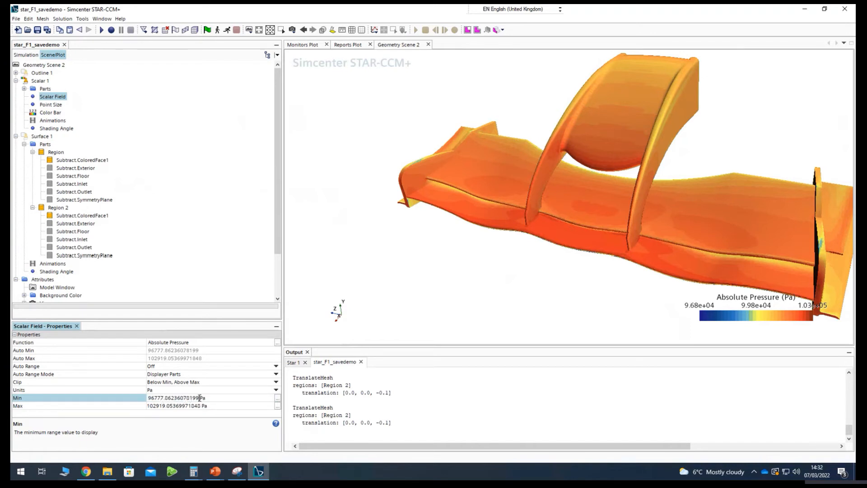
{"action": "left_click_drag", "start_coordinate": [200, 398], "coordinate": [143, 399]}
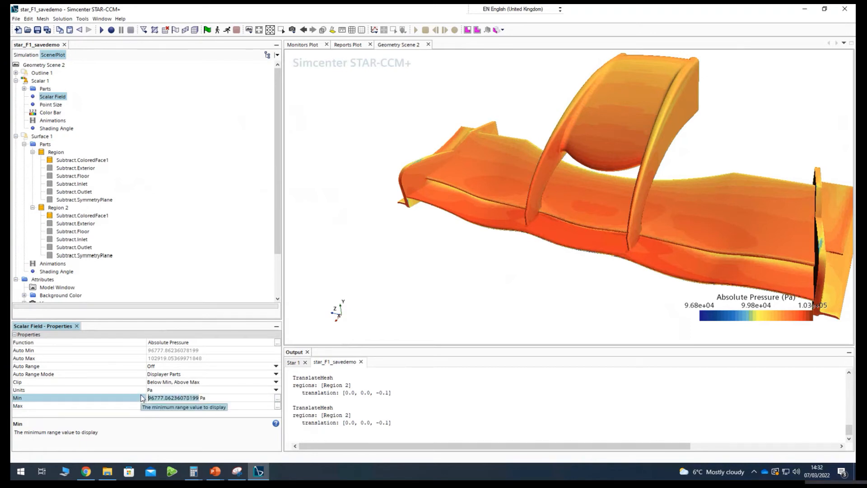
{"action": "type", "text": "10000"}
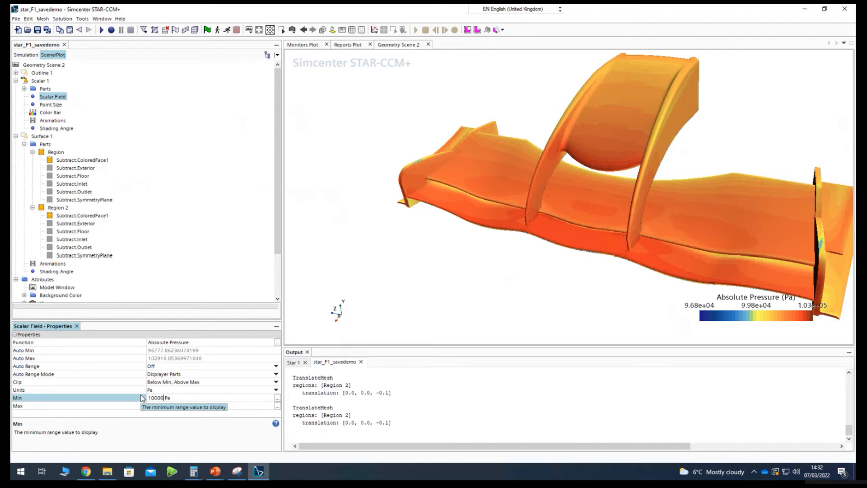
{"action": "key", "text": "Return"}
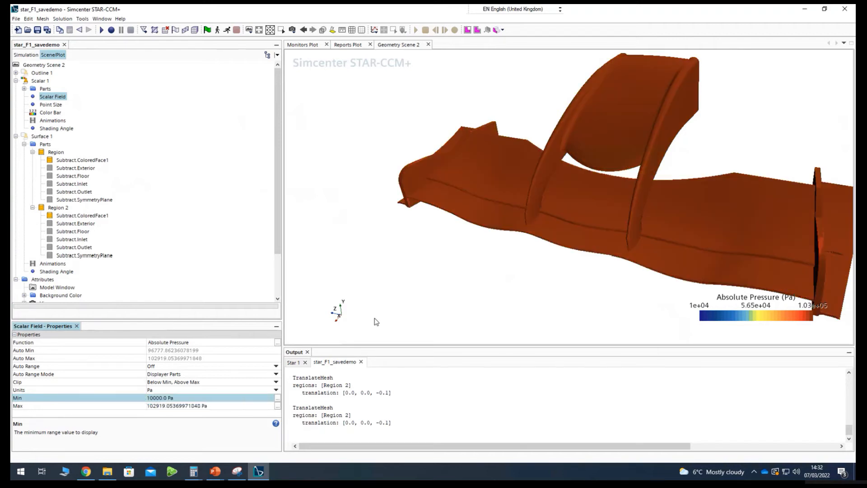
Set the minimum of the absolute pressure range to 100000 Pa.
{"action": "left_click", "coordinate": [162, 398]}
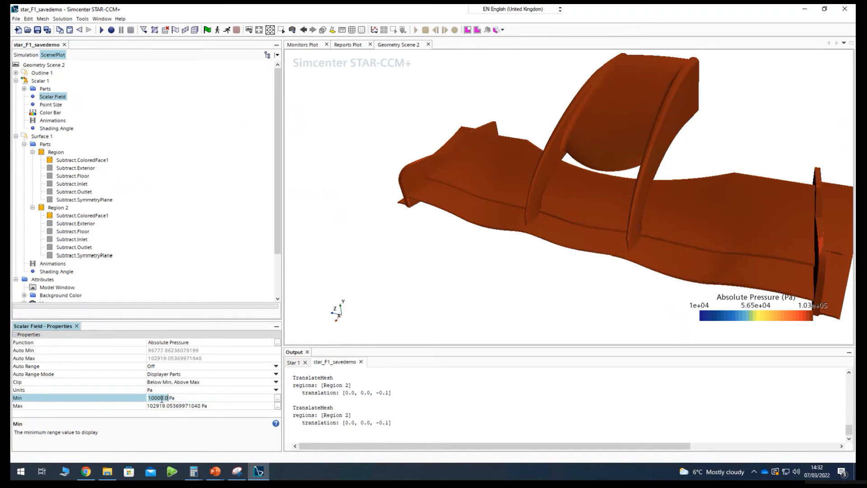
{"action": "left_click", "coordinate": [162, 398]}
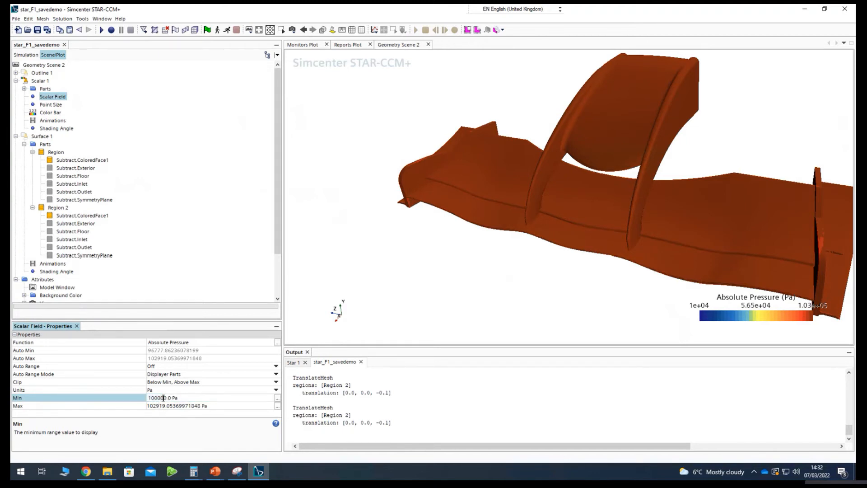
{"action": "key", "text": "Return"}
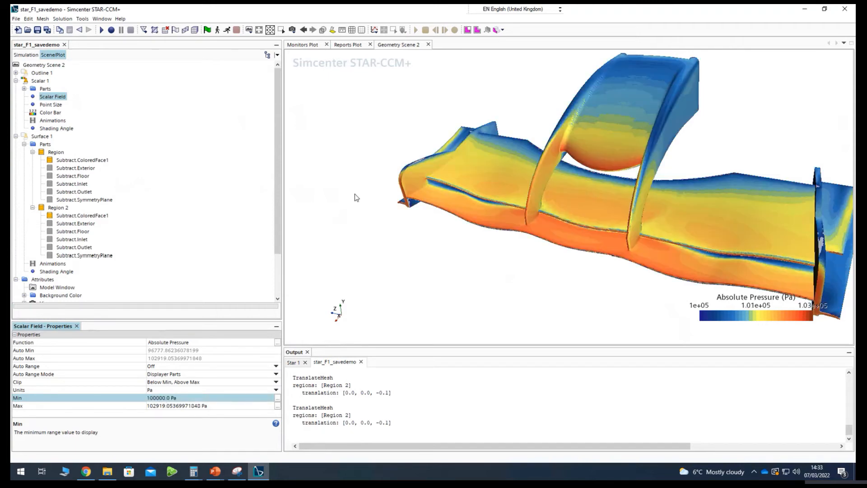
Inspect the recoloured wing and switch the scene's projection mode to Parallel.
{"action": "left_click_drag", "start_coordinate": [514, 240], "coordinate": [434, 240]}
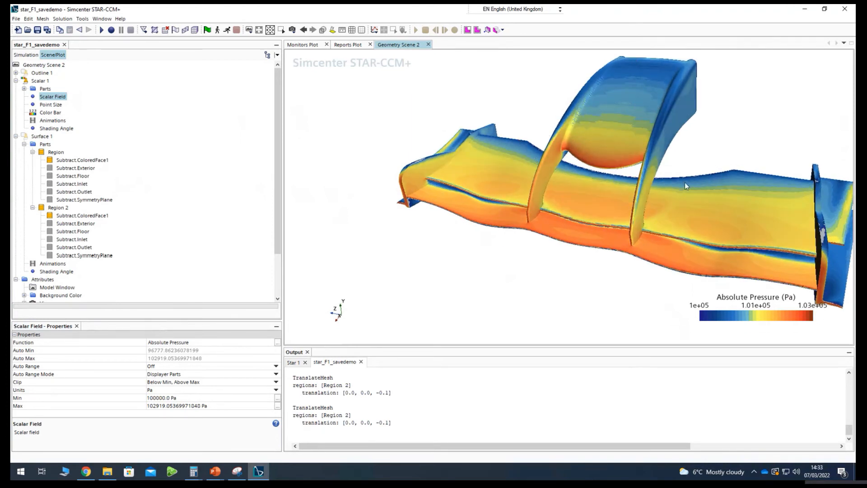
{"action": "scroll", "coordinate": [707, 188], "scroll_direction": "up", "scroll_amount": 3}
{"action": "scroll", "coordinate": [708, 189], "scroll_direction": "up", "scroll_amount": 5}
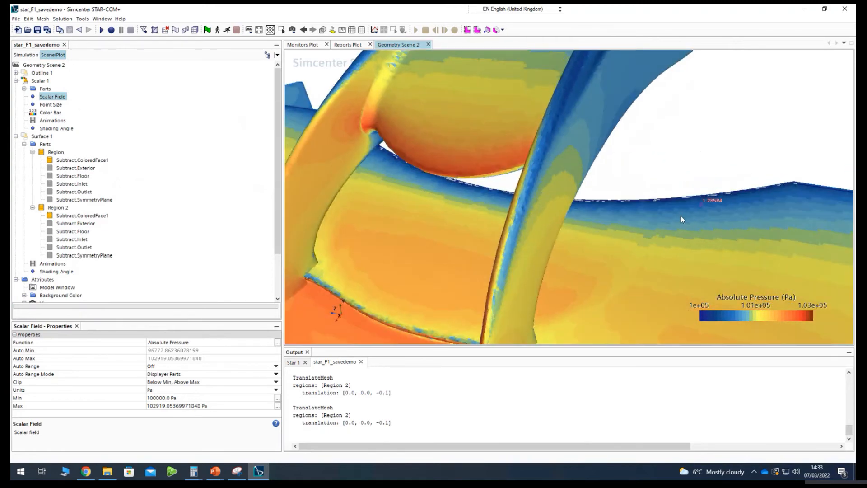
{"action": "scroll", "coordinate": [648, 226], "scroll_direction": "down", "scroll_amount": 8}
{"action": "left_click_drag", "start_coordinate": [648, 225], "coordinate": [643, 182]}
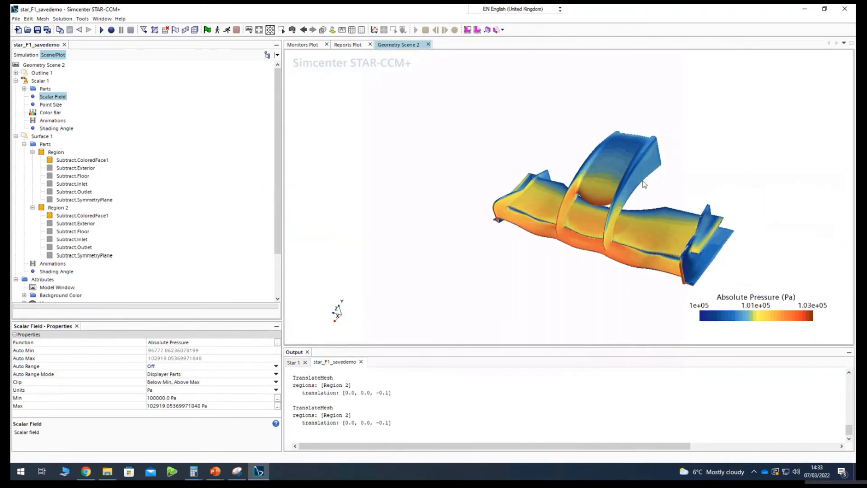
{"action": "left_click", "coordinate": [293, 30]}
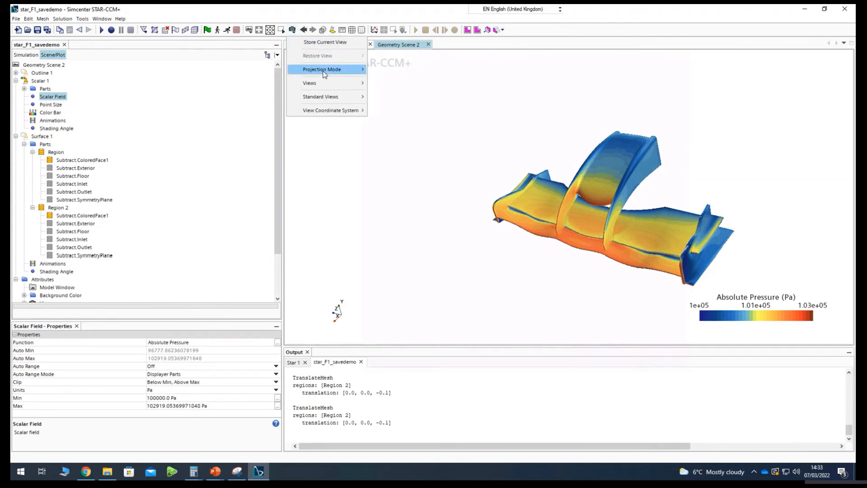
{"action": "mouse_move", "coordinate": [326, 72]}
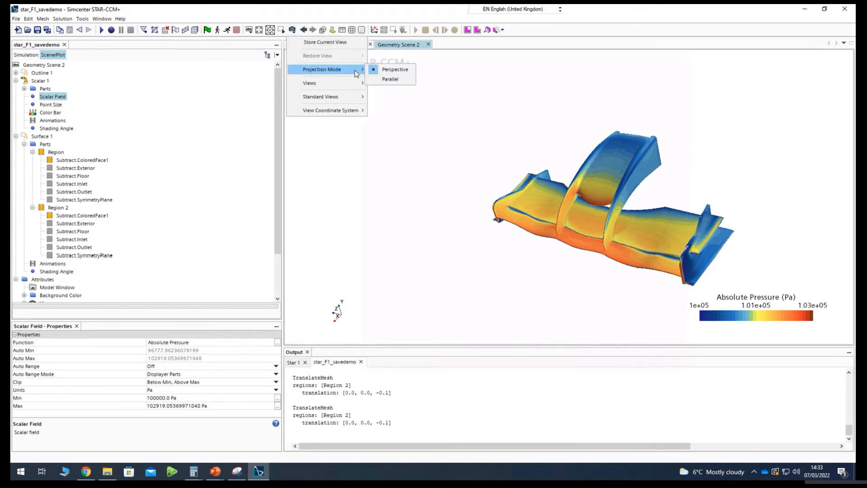
{"action": "left_click", "coordinate": [391, 80]}
Show the wing in the (+Y) right standard view.
{"action": "left_click", "coordinate": [293, 30]}
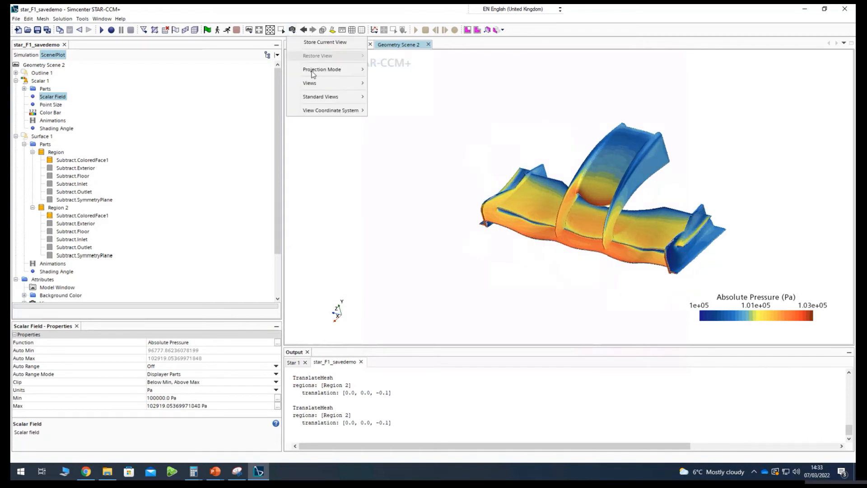
{"action": "mouse_move", "coordinate": [340, 95]}
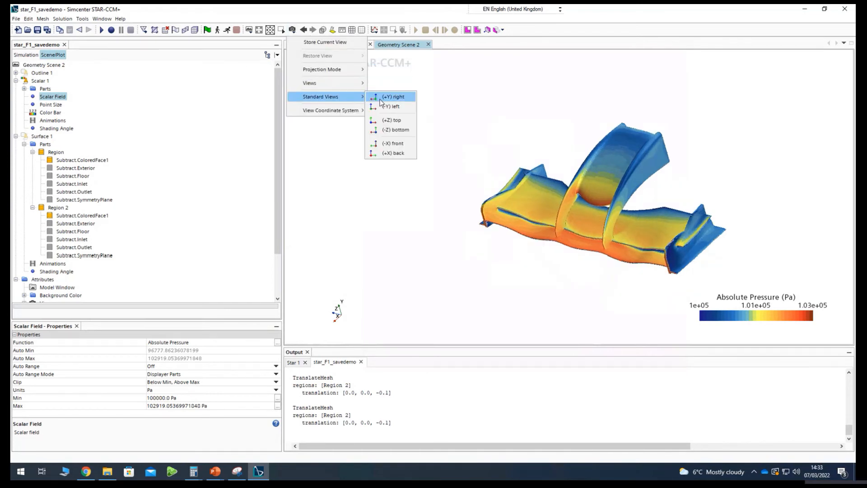
{"action": "left_click", "coordinate": [381, 101]}
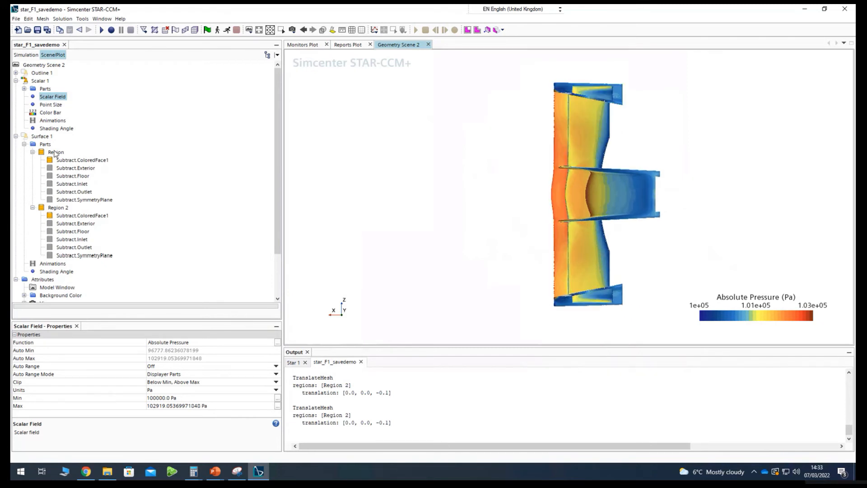
Try the Smooth Filled contour style on Scalar 1 and examine the contours around the middle of the wing.
{"action": "left_click", "coordinate": [40, 81]}
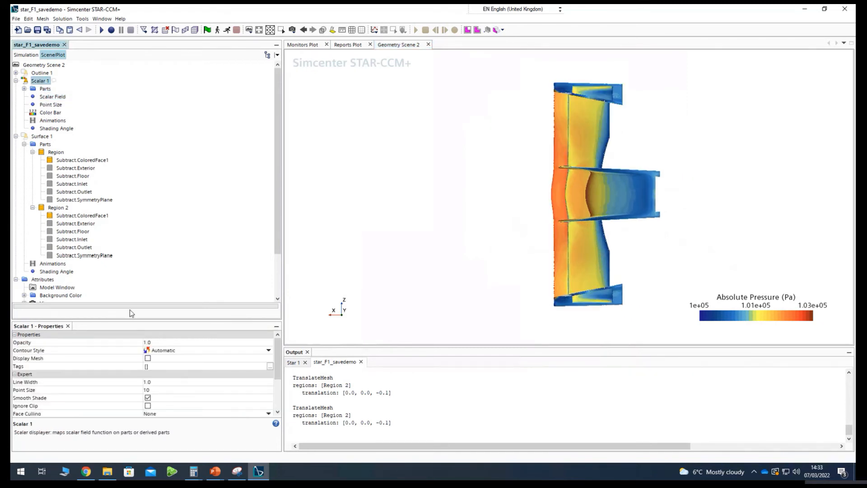
{"action": "left_click", "coordinate": [180, 351]}
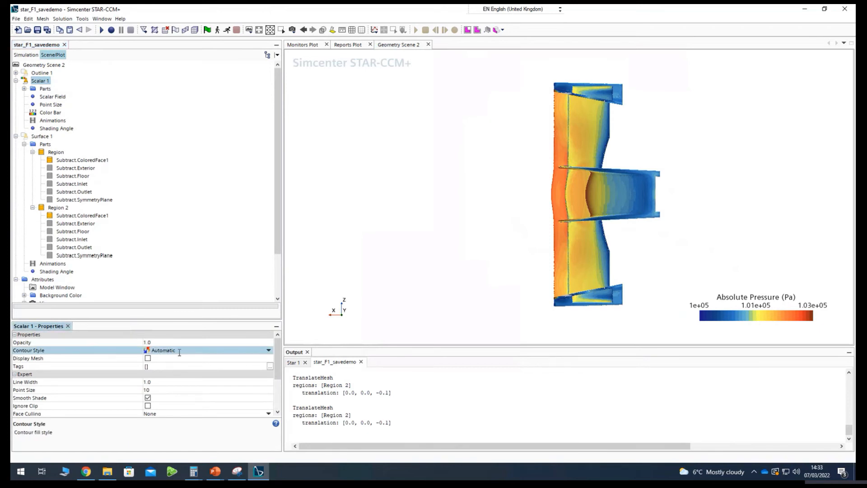
{"action": "left_click", "coordinate": [175, 374]}
{"action": "left_click", "coordinate": [479, 184]}
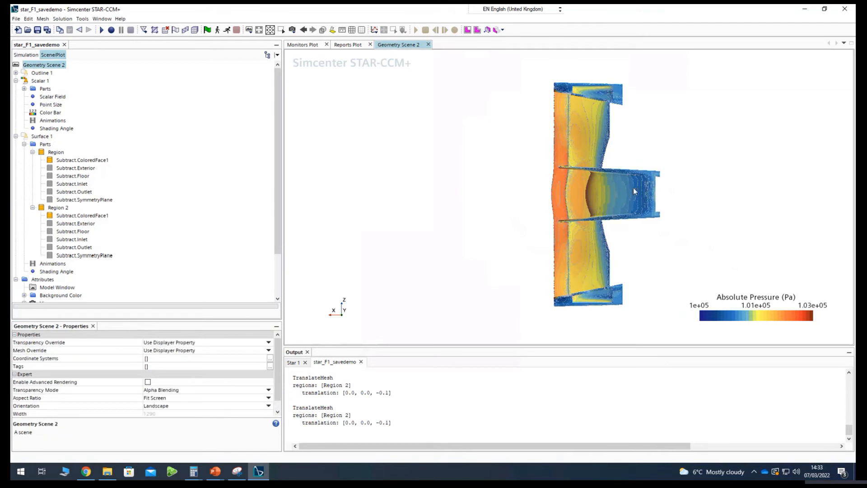
{"action": "scroll", "coordinate": [604, 164], "scroll_direction": "up", "scroll_amount": 5}
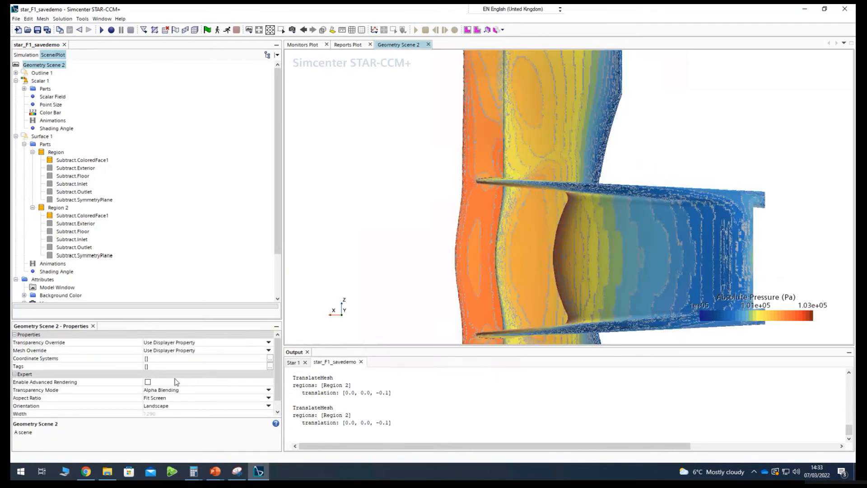
Set the contour style of Scalar 1 to Smooth Blended and check the pressure contours across the wing.
{"action": "left_click", "coordinate": [38, 80]}
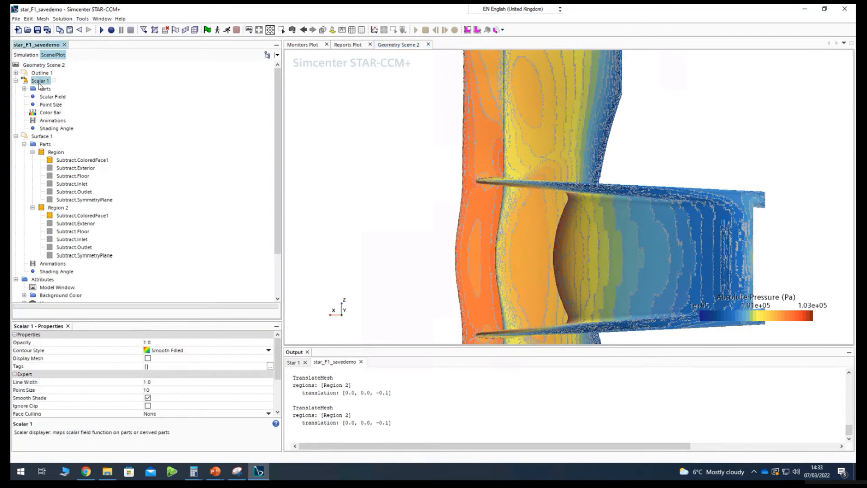
{"action": "left_click", "coordinate": [170, 351]}
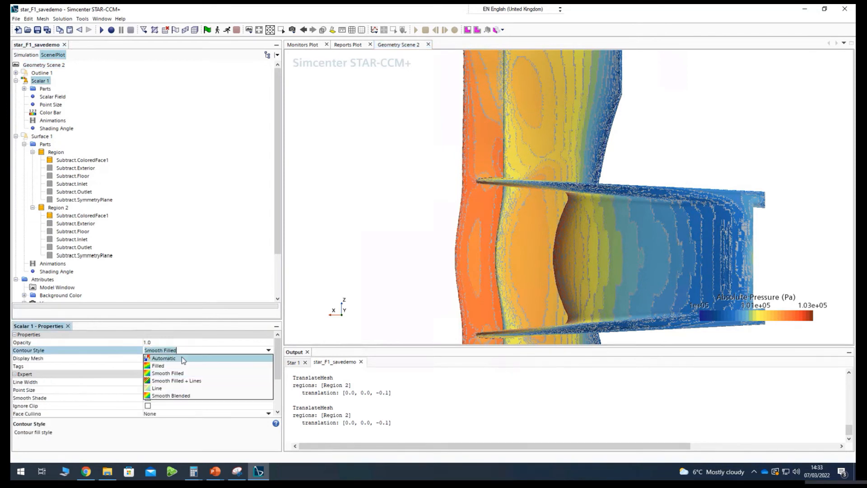
{"action": "left_click", "coordinate": [186, 395]}
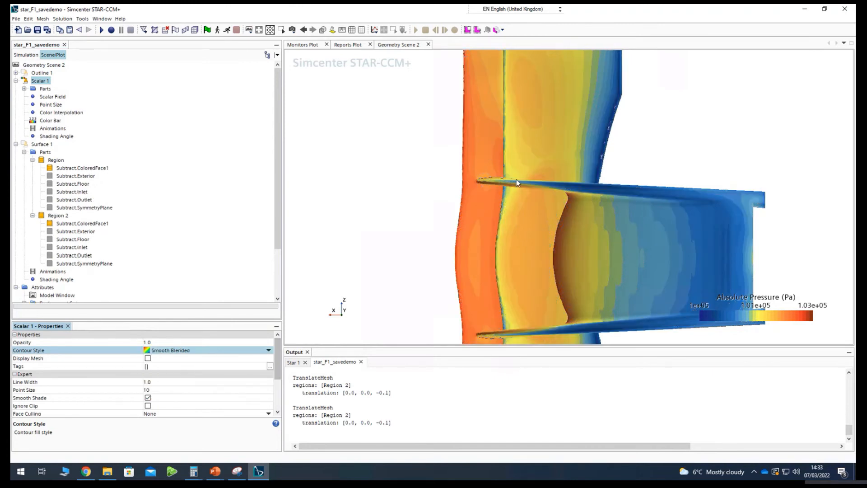
{"action": "scroll", "coordinate": [601, 189], "scroll_direction": "down", "scroll_amount": 3}
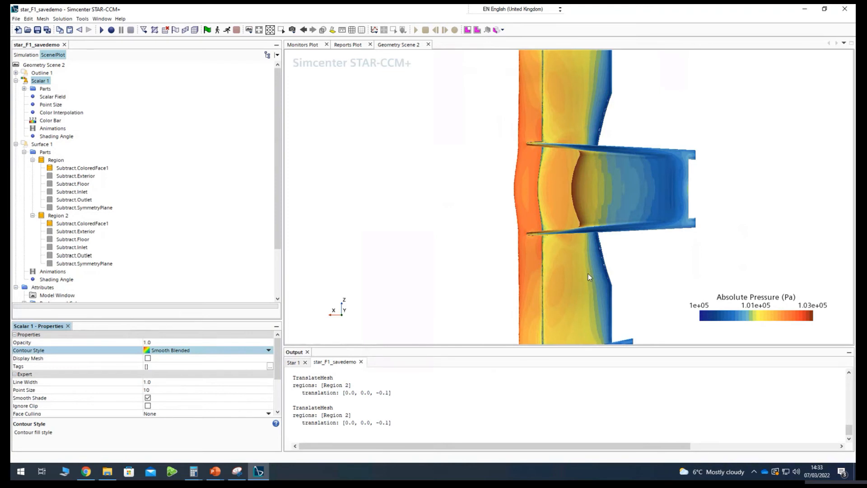
{"action": "scroll", "coordinate": [589, 274], "scroll_direction": "down", "scroll_amount": 2}
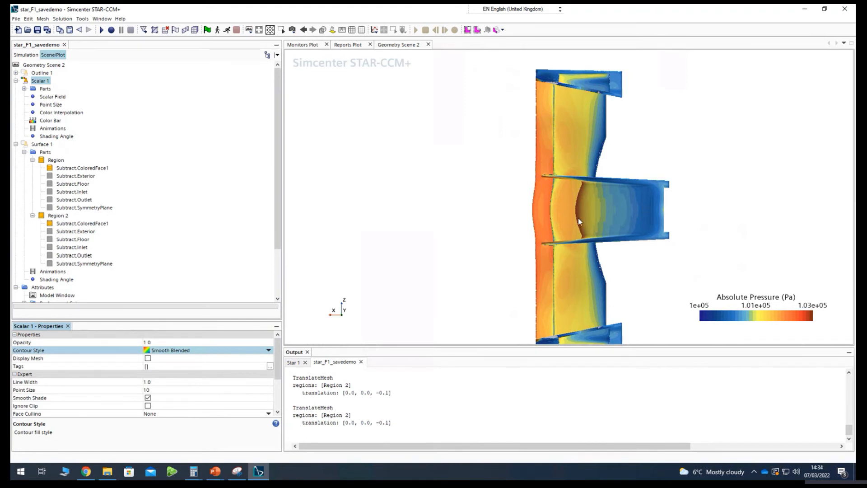
Inspect the blended contours around the centre section and show the wing in the (+Z) top standard view.
{"action": "scroll", "coordinate": [578, 218], "scroll_direction": "up", "scroll_amount": 3}
{"action": "left_click_drag", "start_coordinate": [586, 229], "coordinate": [625, 232]}
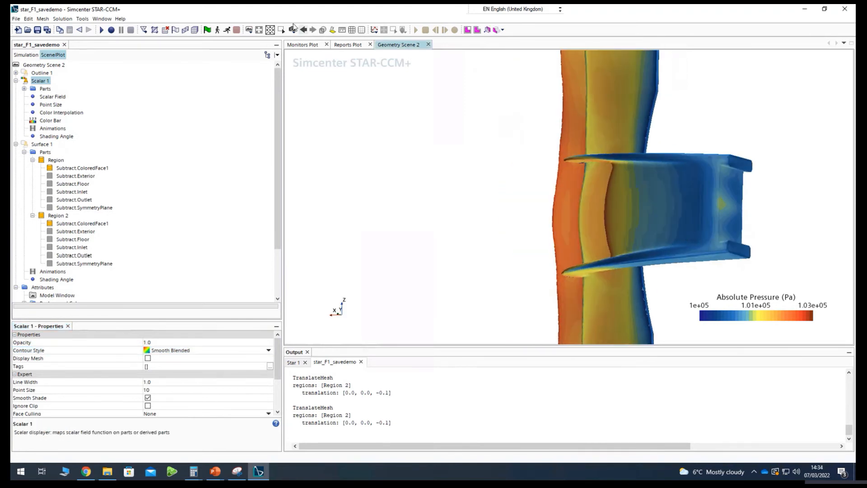
{"action": "left_click_drag", "start_coordinate": [523, 158], "coordinate": [572, 187]}
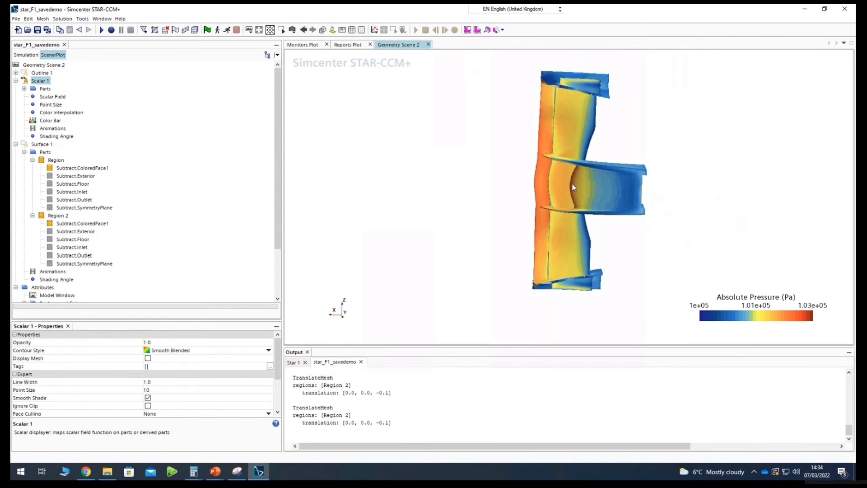
{"action": "left_click", "coordinate": [292, 30]}
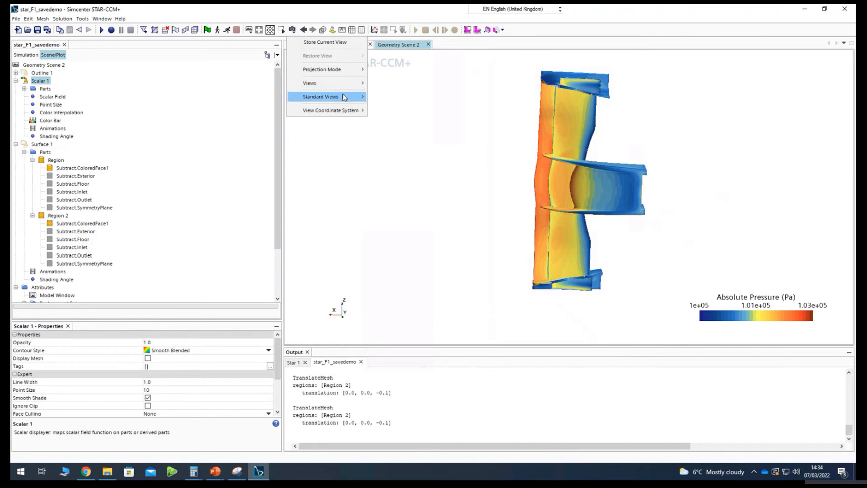
{"action": "mouse_move", "coordinate": [344, 97]}
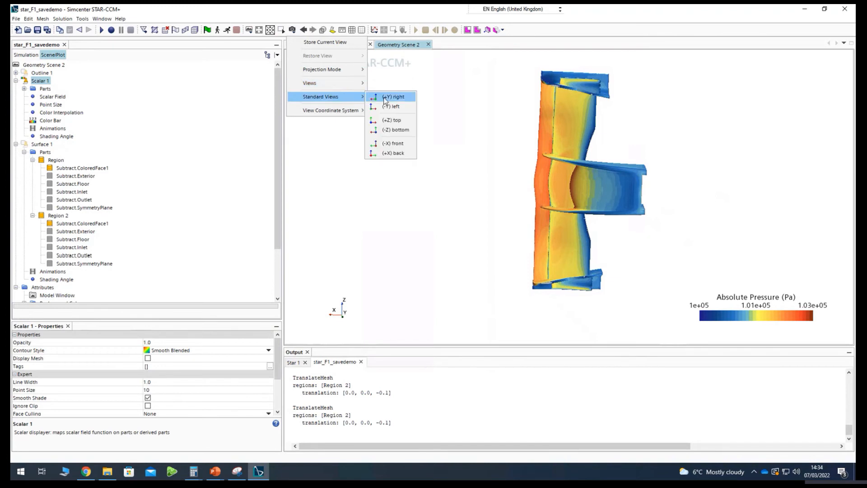
{"action": "left_click", "coordinate": [409, 122]}
{"action": "scroll", "coordinate": [554, 191], "scroll_direction": "up", "scroll_amount": 3}
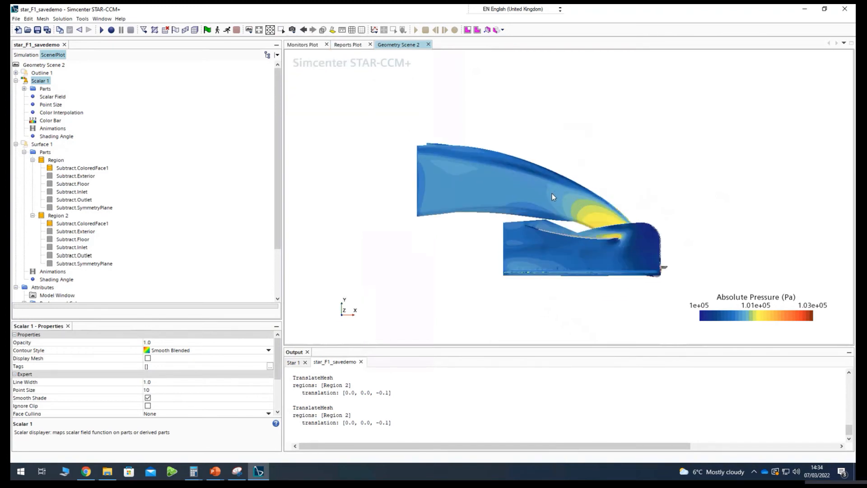
{"action": "left_click", "coordinate": [294, 31]}
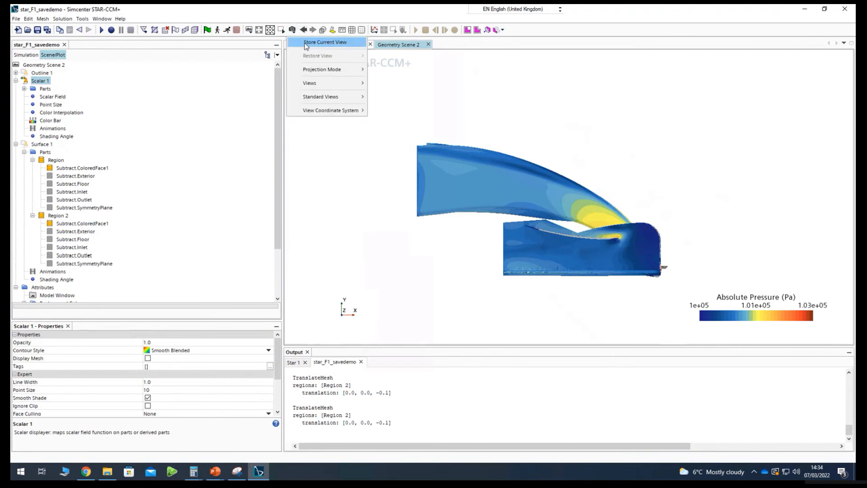
{"action": "mouse_move", "coordinate": [322, 68]}
{"action": "left_click", "coordinate": [393, 122]}
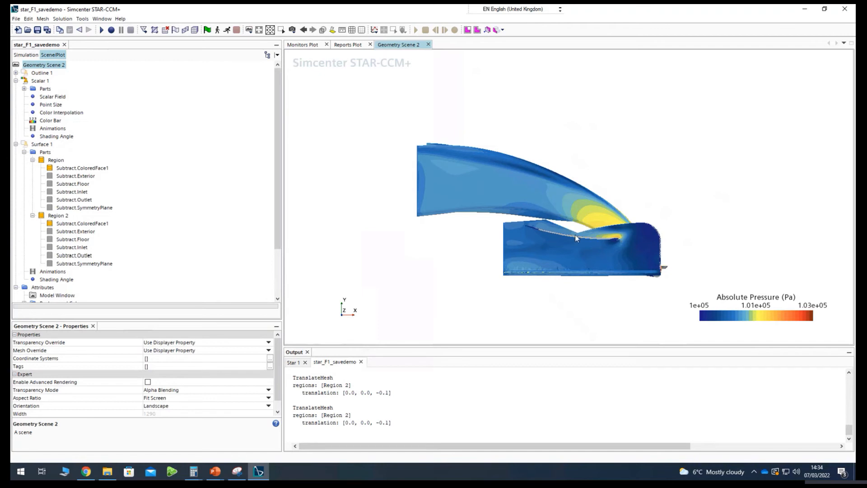
Show the wing in the (-X) front standard view.
{"action": "left_click", "coordinate": [292, 30]}
{"action": "mouse_move", "coordinate": [334, 73]}
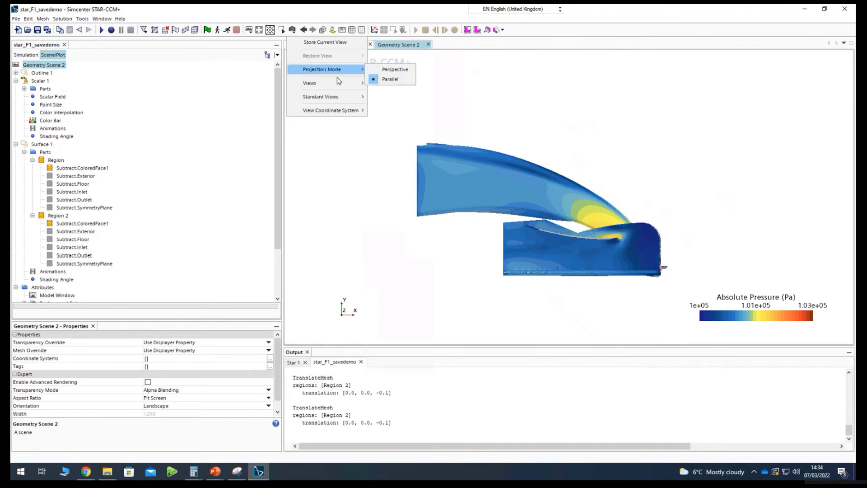
{"action": "mouse_move", "coordinate": [359, 104]}
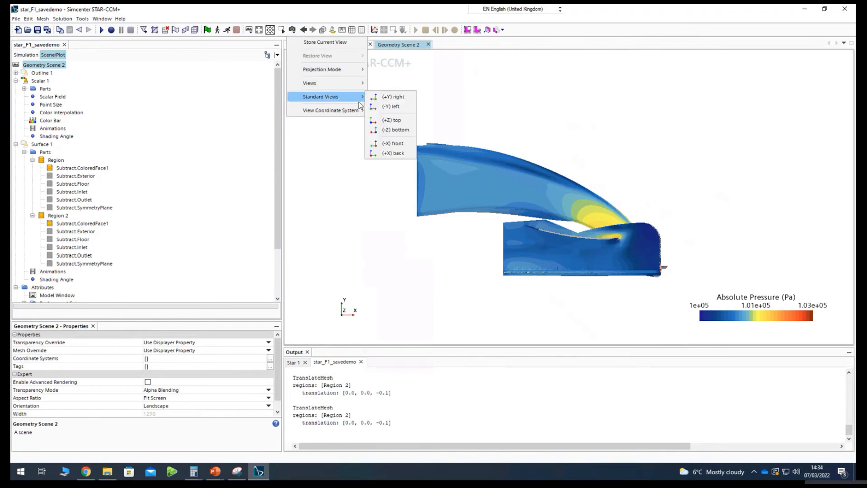
{"action": "left_click", "coordinate": [396, 144]}
{"action": "scroll", "coordinate": [558, 215], "scroll_direction": "down", "scroll_amount": 2}
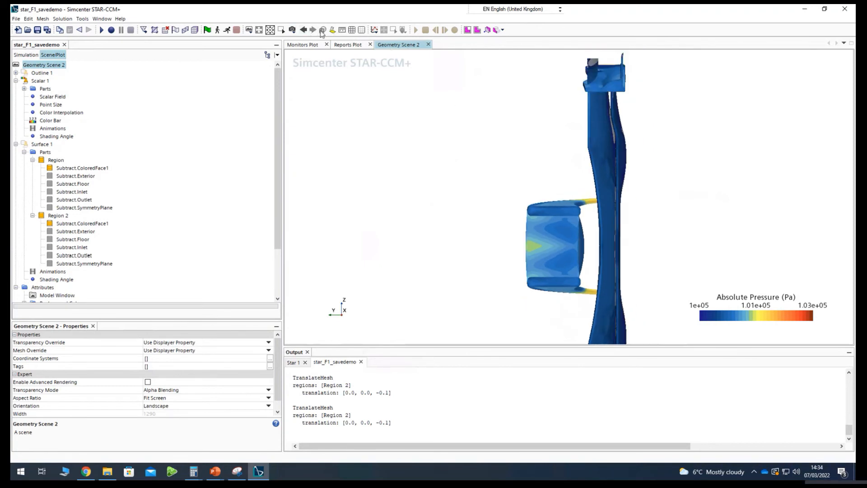
Show the wing in the (+X) back standard view and bring more of its span into view.
{"action": "left_click", "coordinate": [293, 29]}
{"action": "mouse_move", "coordinate": [334, 97]}
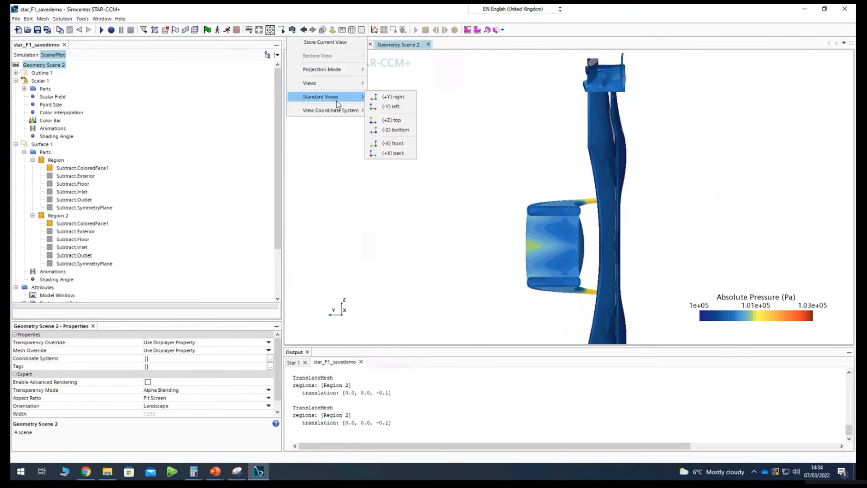
{"action": "left_click", "coordinate": [392, 153]}
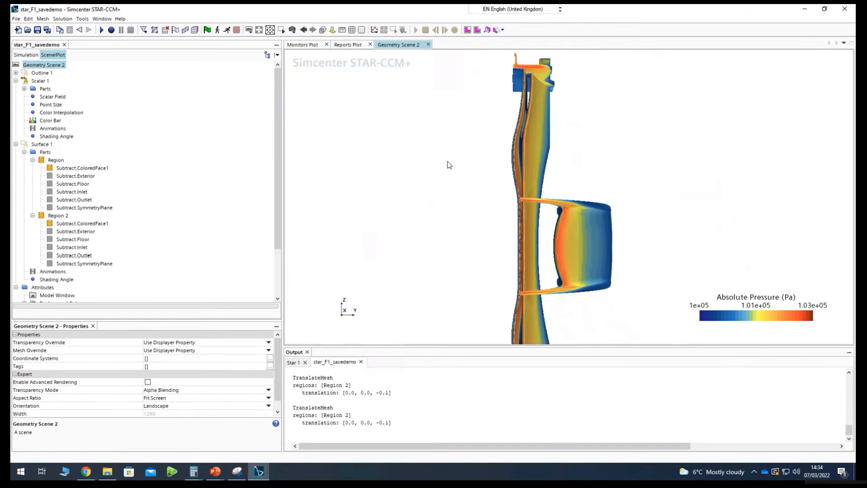
{"action": "scroll", "coordinate": [558, 245], "scroll_direction": "up", "scroll_amount": 2}
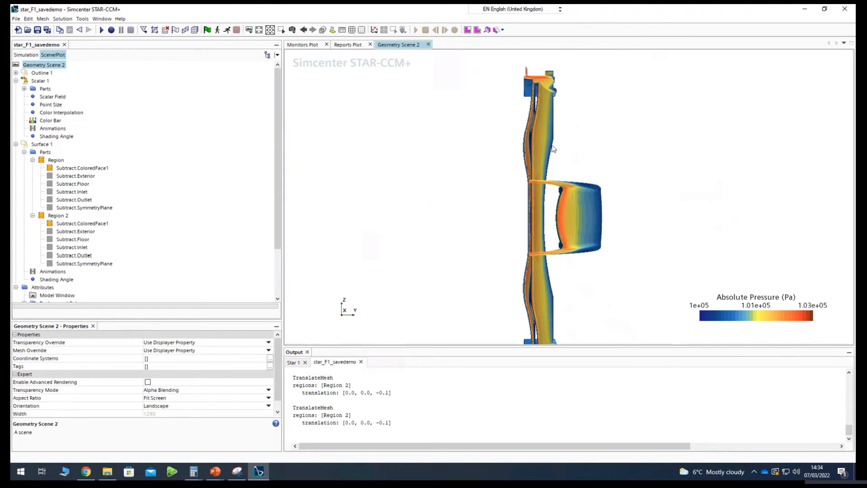
Examine the absolute pressure on the wing's underside, end plates and upper surface from several angles.
{"action": "left_click_drag", "start_coordinate": [620, 235], "coordinate": [559, 196]}
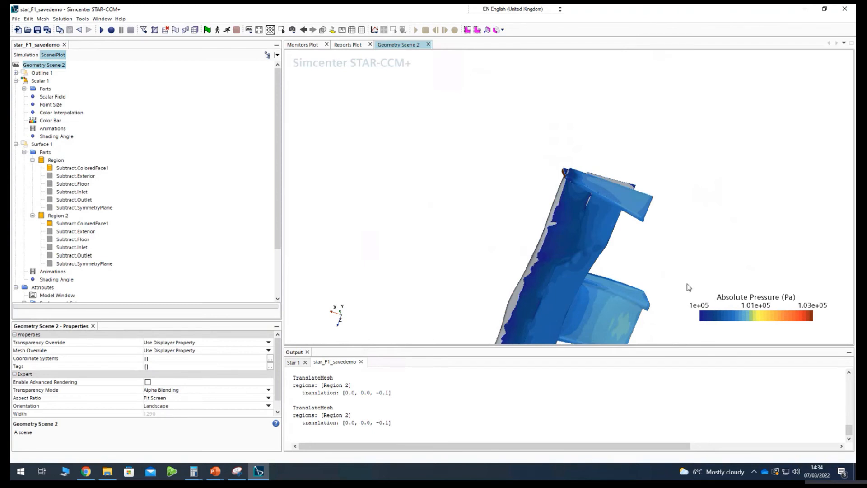
{"action": "left_click_drag", "start_coordinate": [555, 238], "coordinate": [555, 215]}
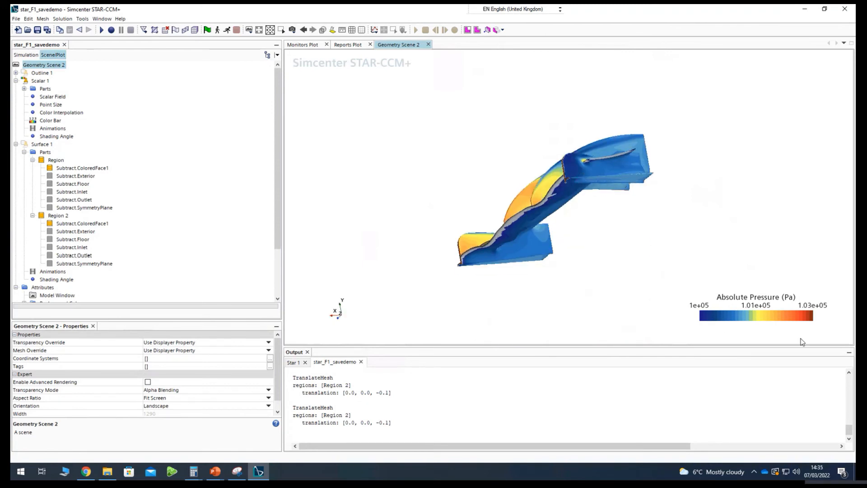
{"action": "left_click_drag", "start_coordinate": [591, 213], "coordinate": [541, 215]}
{"action": "scroll", "coordinate": [455, 195], "scroll_direction": "down", "scroll_amount": 3}
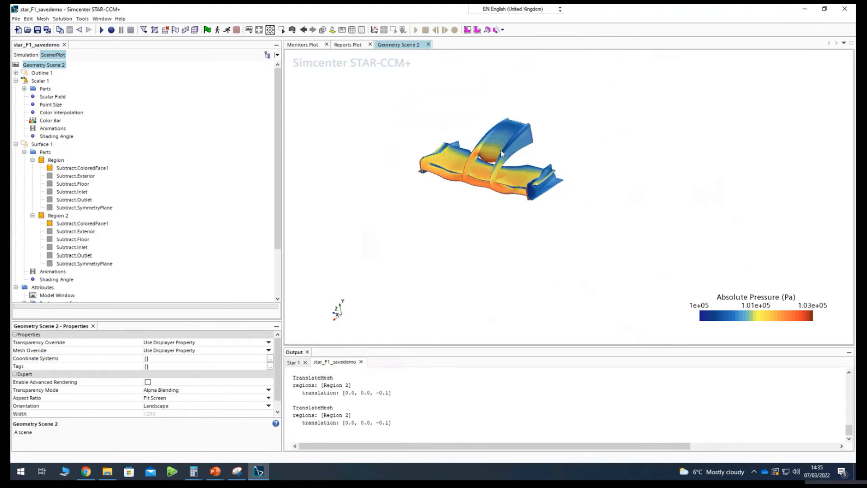
{"action": "left_click", "coordinate": [40, 145]}
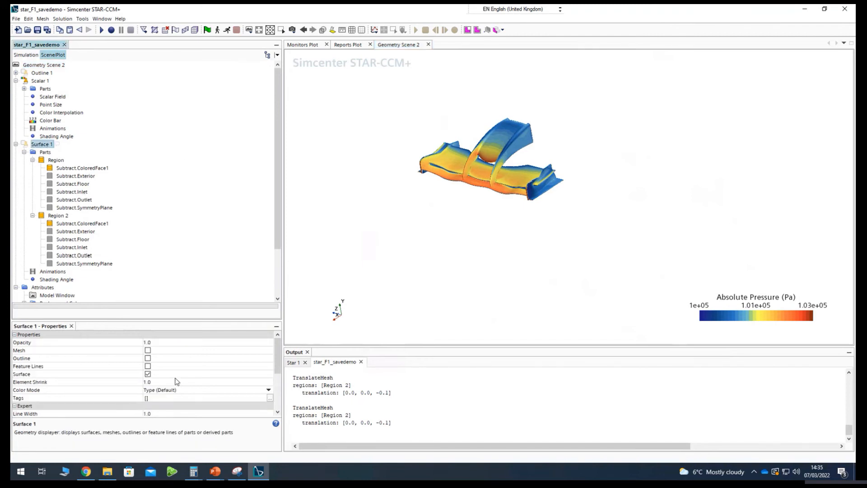
{"action": "left_click", "coordinate": [45, 152]}
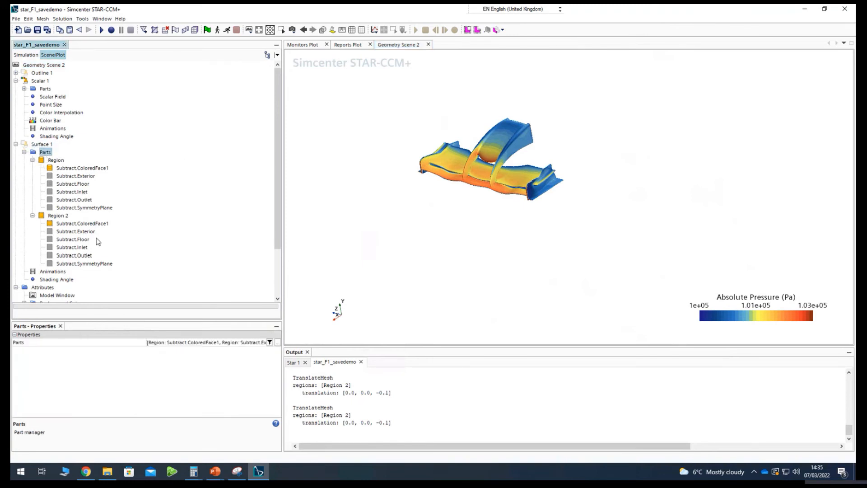
{"action": "left_click", "coordinate": [45, 145]}
{"action": "left_click", "coordinate": [34, 91]}
Search the field functions for "y" and set the Scalar 1 displayer's scalar field function to Wall Y+.
{"action": "left_click", "coordinate": [50, 97]}
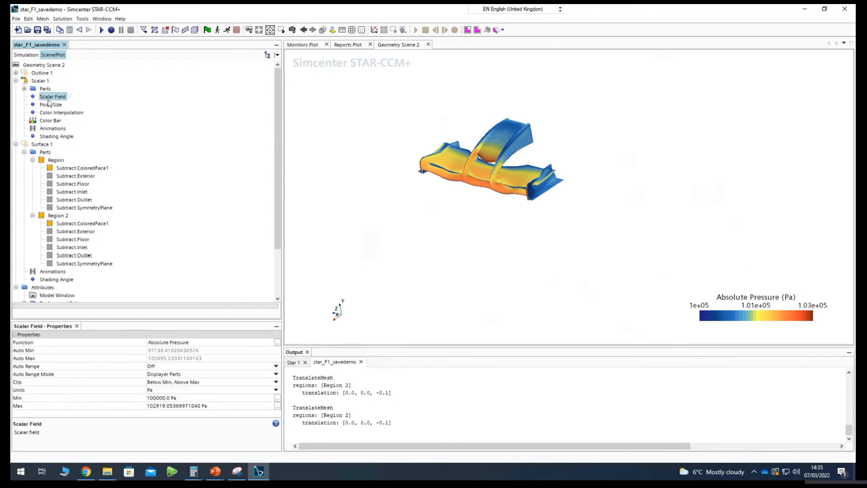
{"action": "left_click", "coordinate": [168, 344]}
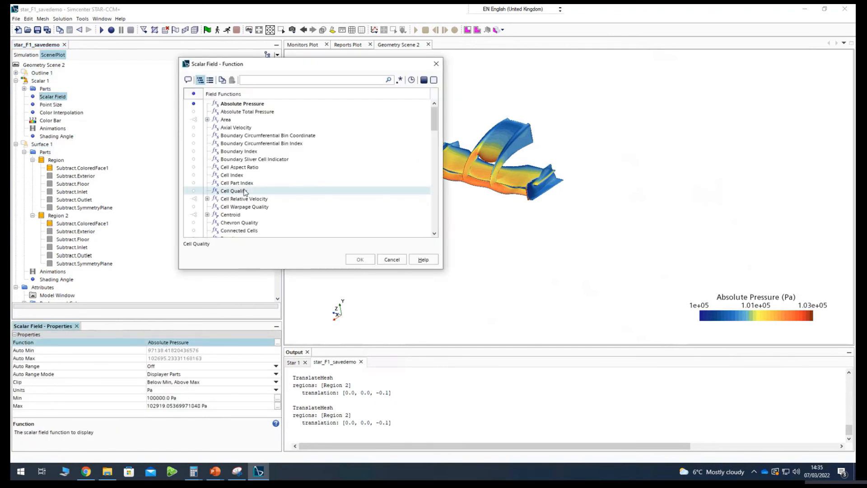
{"action": "scroll", "coordinate": [315, 142], "scroll_direction": "down", "scroll_amount": 2}
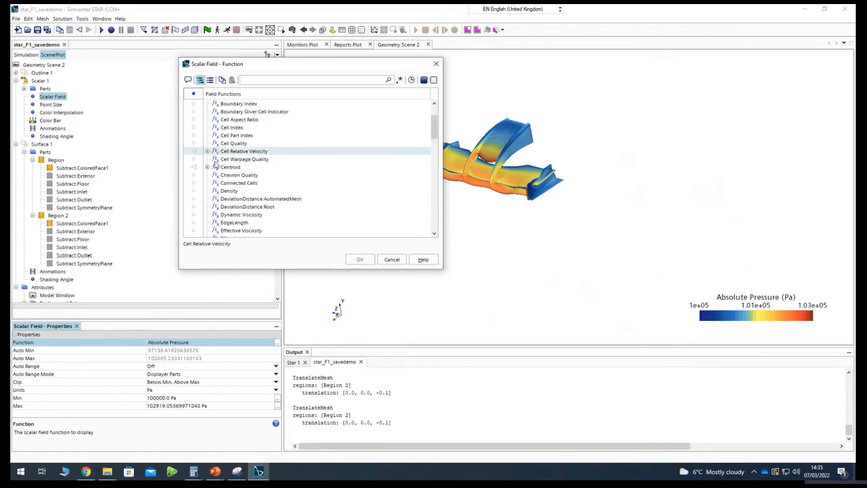
{"action": "scroll", "coordinate": [251, 171], "scroll_direction": "up", "scroll_amount": 2}
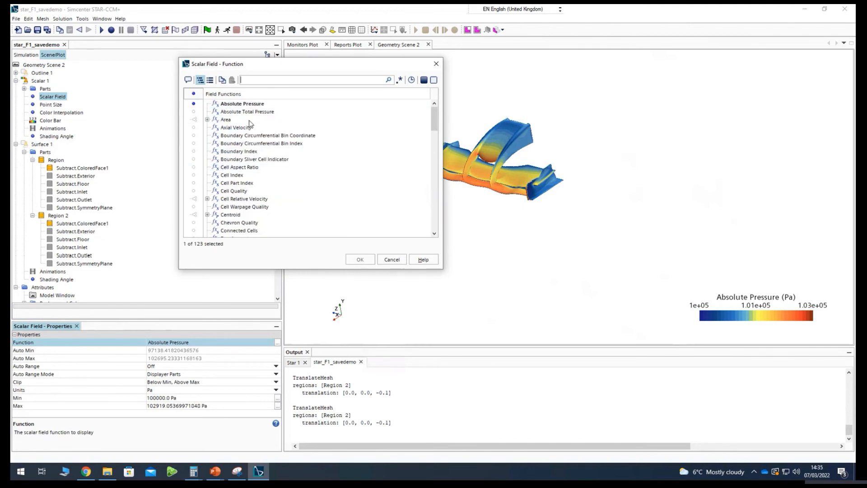
{"action": "scroll", "coordinate": [259, 185], "scroll_direction": "down", "scroll_amount": 4}
{"action": "scroll", "coordinate": [259, 186], "scroll_direction": "down", "scroll_amount": 10}
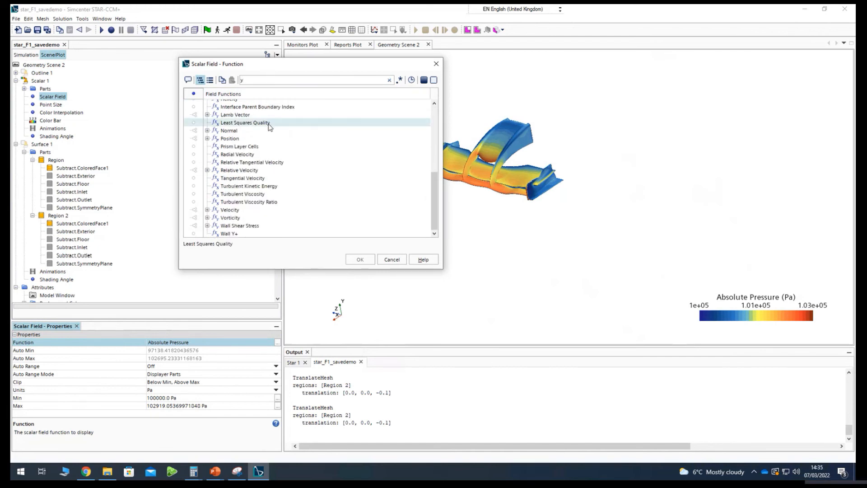
{"action": "left_click", "coordinate": [223, 237]}
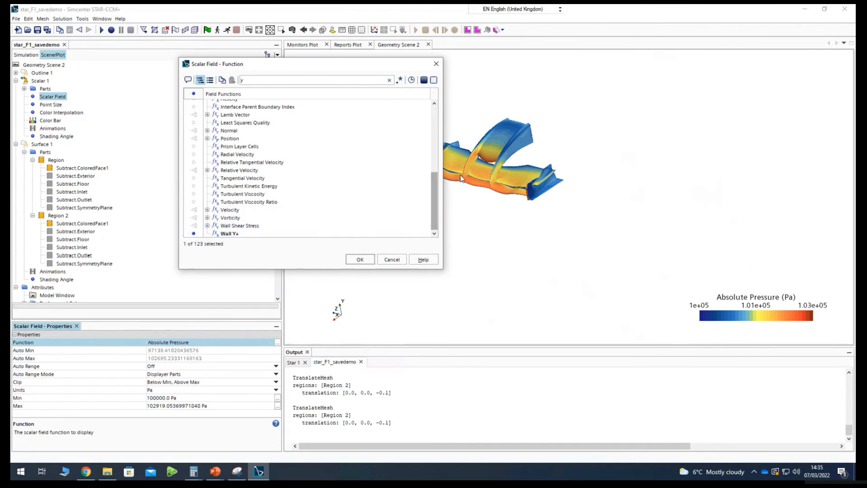
{"action": "left_click", "coordinate": [360, 261]}
{"action": "scroll", "coordinate": [475, 175], "scroll_direction": "up", "scroll_amount": 2}
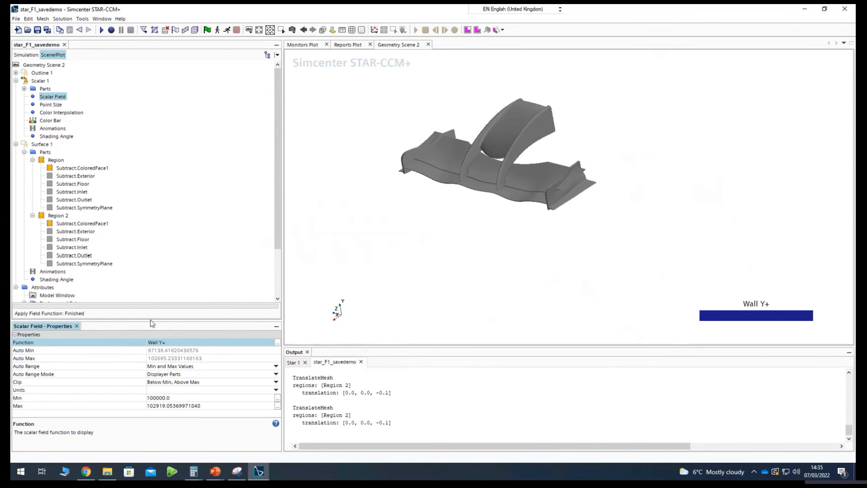
{"action": "left_click", "coordinate": [51, 105]}
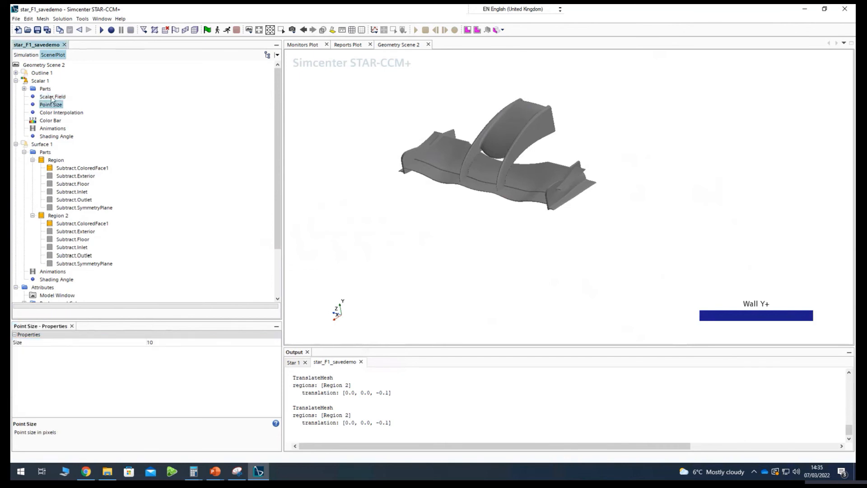
{"action": "left_click", "coordinate": [52, 97]}
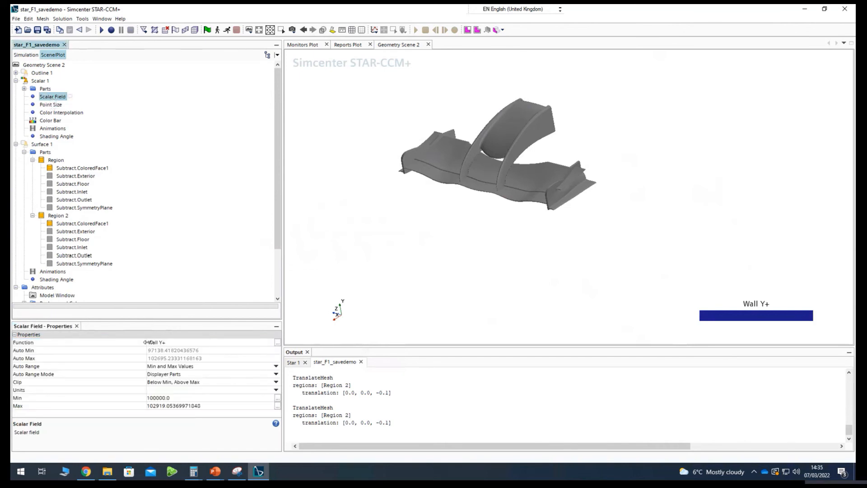
{"action": "right_click", "coordinate": [46, 100]}
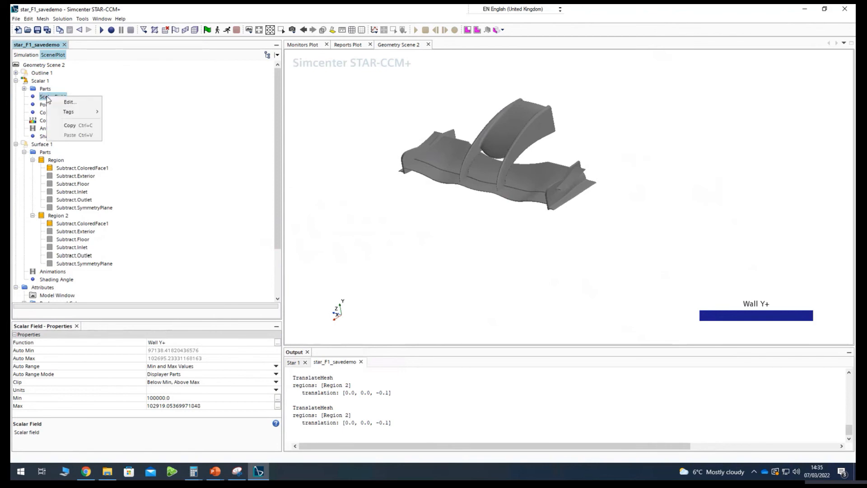
{"action": "left_click", "coordinate": [77, 103]}
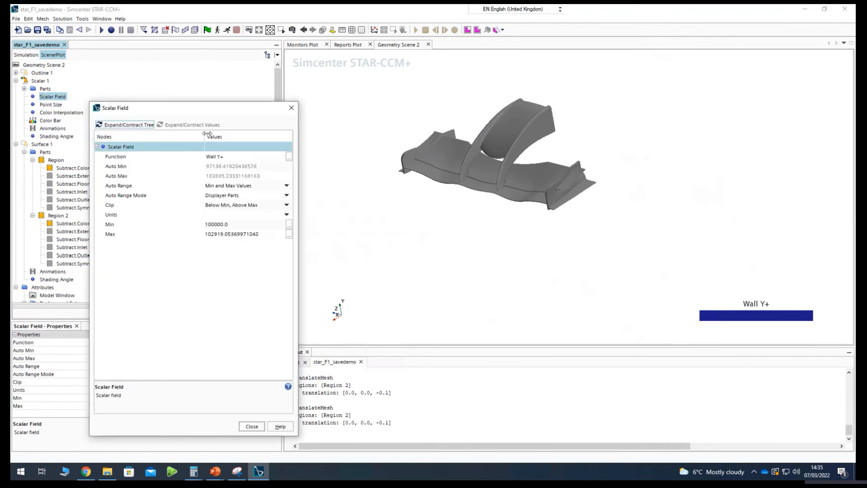
{"action": "left_click", "coordinate": [291, 108]}
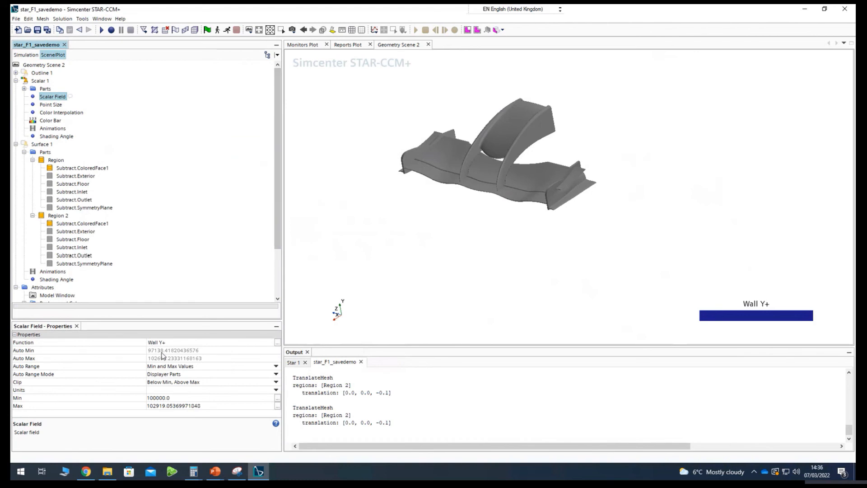
Search the field functions for "fric" and set the scalar field function to Skin Friction Coefficient.
{"action": "left_click", "coordinate": [277, 342]}
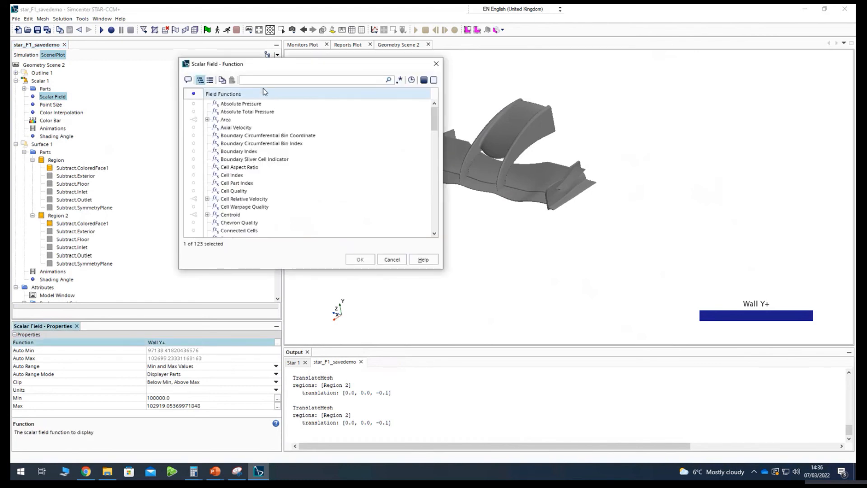
{"action": "type", "text": "frin"}
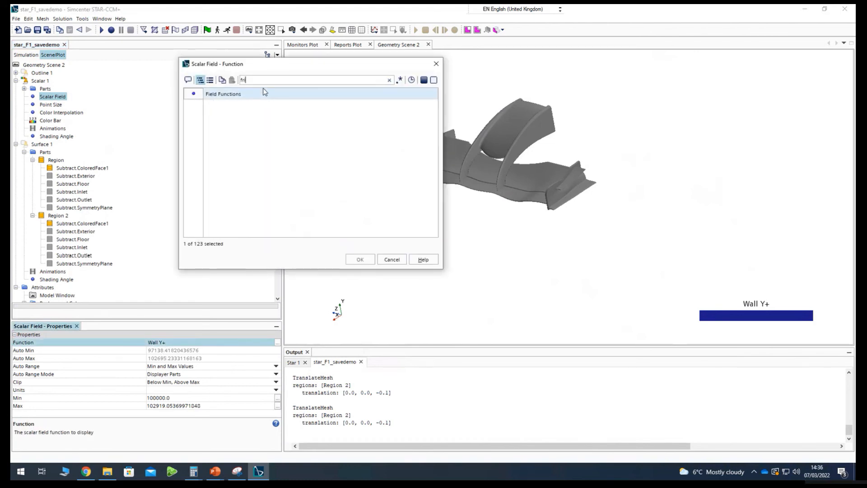
{"action": "key", "text": "BackSpace"}
{"action": "type", "text": "c"}
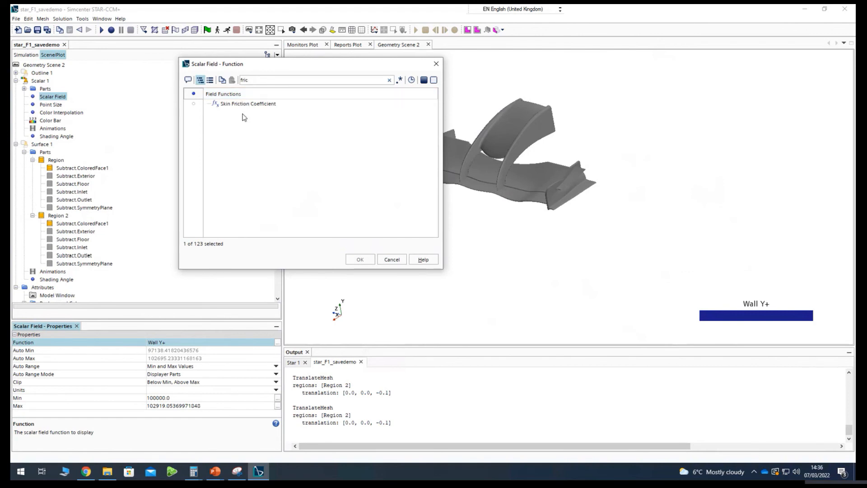
{"action": "left_click", "coordinate": [248, 104]}
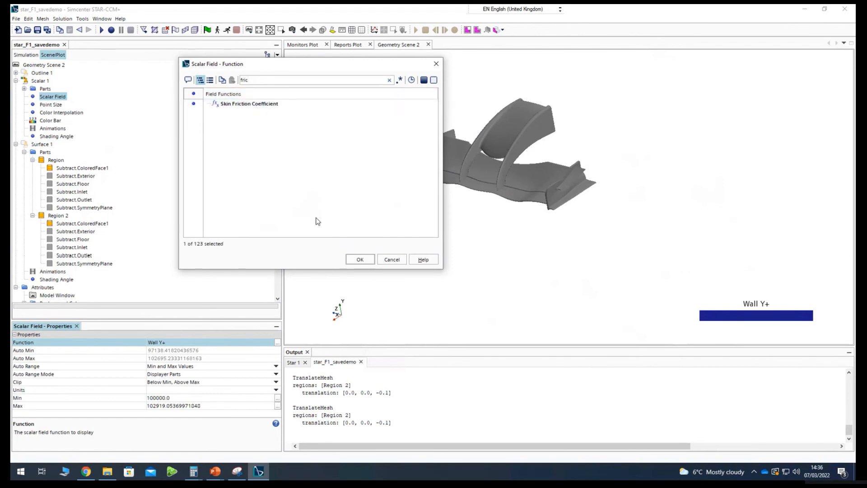
{"action": "left_click", "coordinate": [360, 259]}
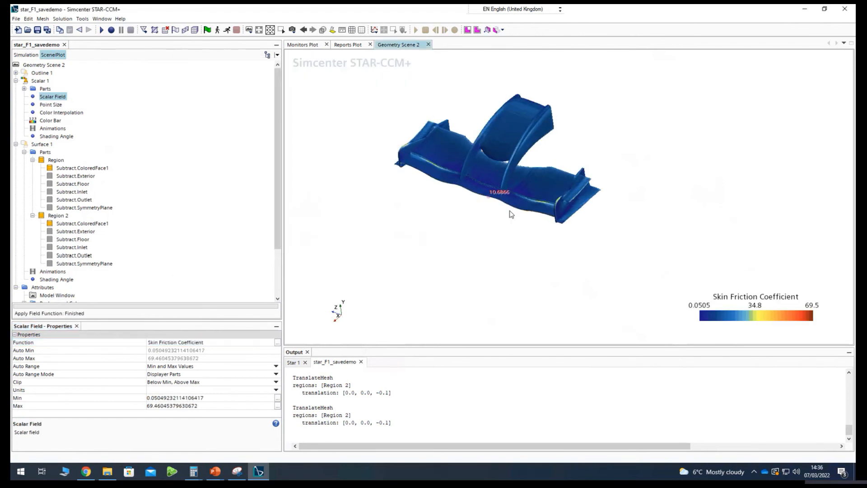
Examine the skin friction coefficient along the wing's leading edges, end plate and upper surface from several angles.
{"action": "left_click_drag", "start_coordinate": [511, 215], "coordinate": [576, 196]}
{"action": "scroll", "coordinate": [575, 197], "scroll_direction": "up", "scroll_amount": 5}
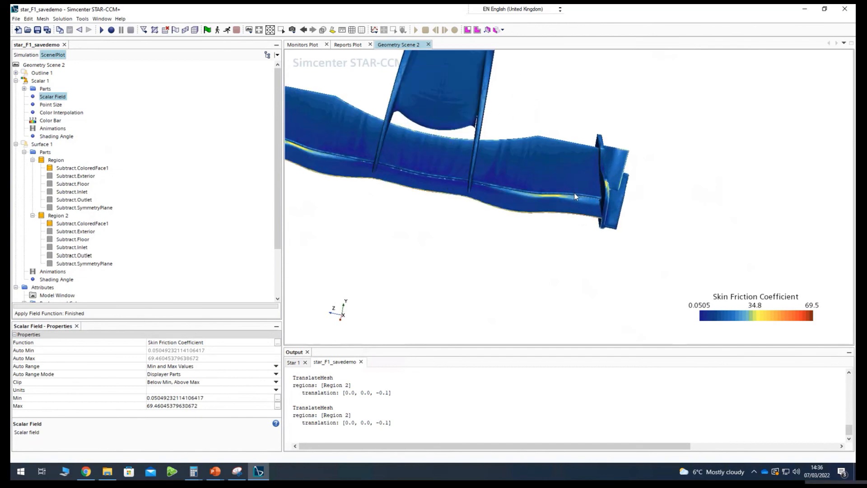
{"action": "scroll", "coordinate": [543, 201], "scroll_direction": "up", "scroll_amount": 6}
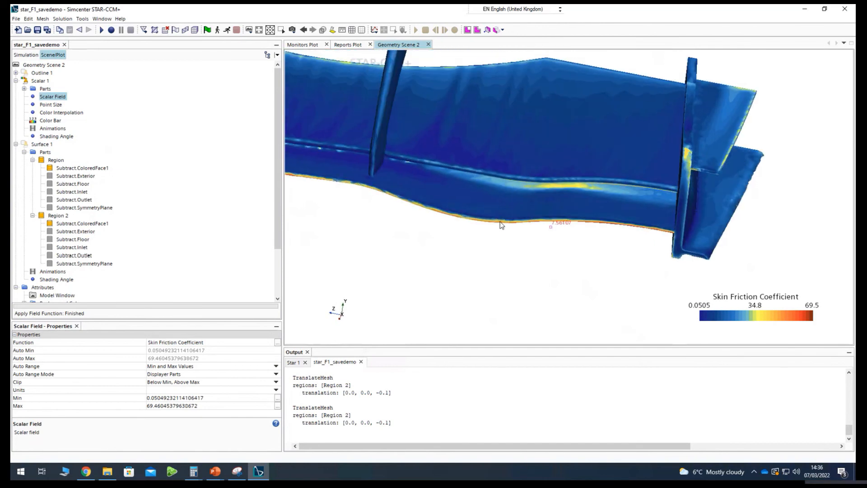
{"action": "left_click_drag", "start_coordinate": [501, 225], "coordinate": [543, 296]}
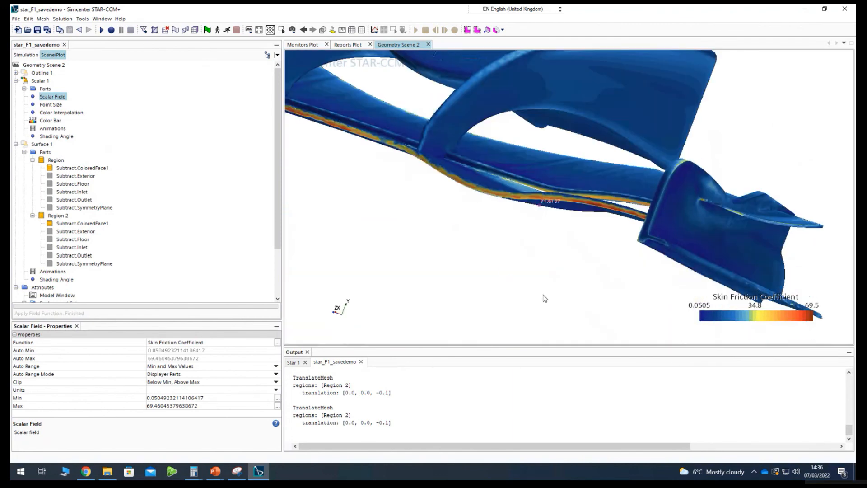
{"action": "scroll", "coordinate": [507, 226], "scroll_direction": "down", "scroll_amount": 5}
{"action": "left_click_drag", "start_coordinate": [507, 228], "coordinate": [303, 212]}
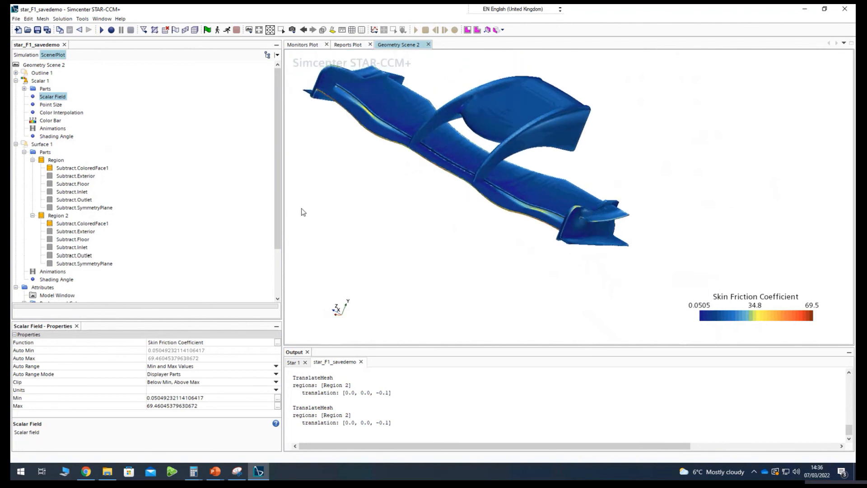
{"action": "left_click_drag", "start_coordinate": [406, 202], "coordinate": [499, 221]}
{"action": "left_click_drag", "start_coordinate": [433, 203], "coordinate": [484, 68]}
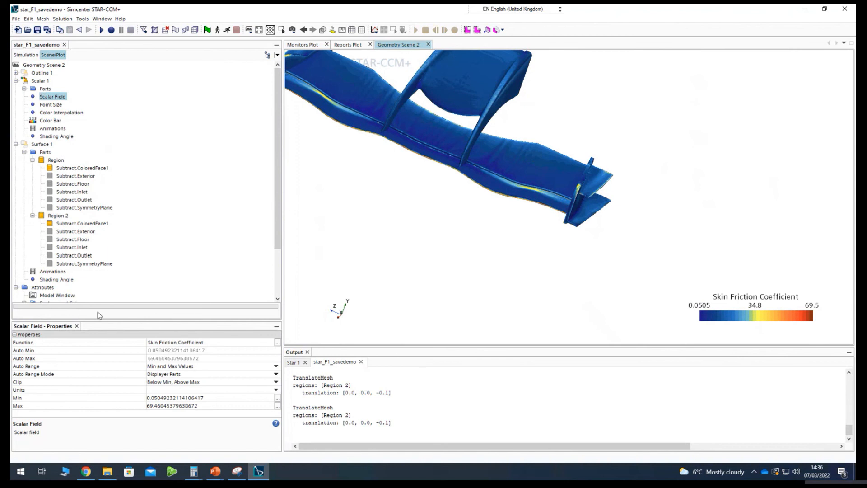
Set both Auto Range and Clip to Off for the skin friction scalar field.
{"action": "left_click", "coordinate": [168, 374]}
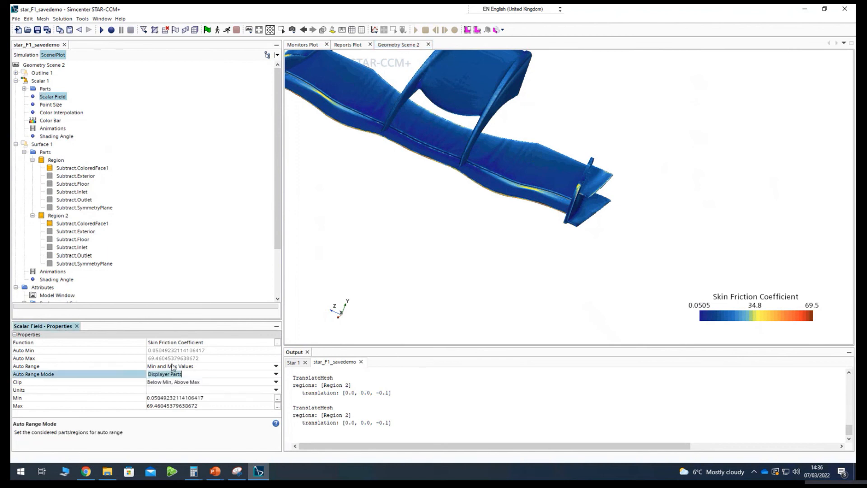
{"action": "left_click", "coordinate": [170, 366]}
{"action": "left_click", "coordinate": [167, 379]}
{"action": "left_click", "coordinate": [168, 375]}
{"action": "left_click", "coordinate": [171, 369]}
{"action": "left_click", "coordinate": [171, 370]}
{"action": "left_click", "coordinate": [167, 374]}
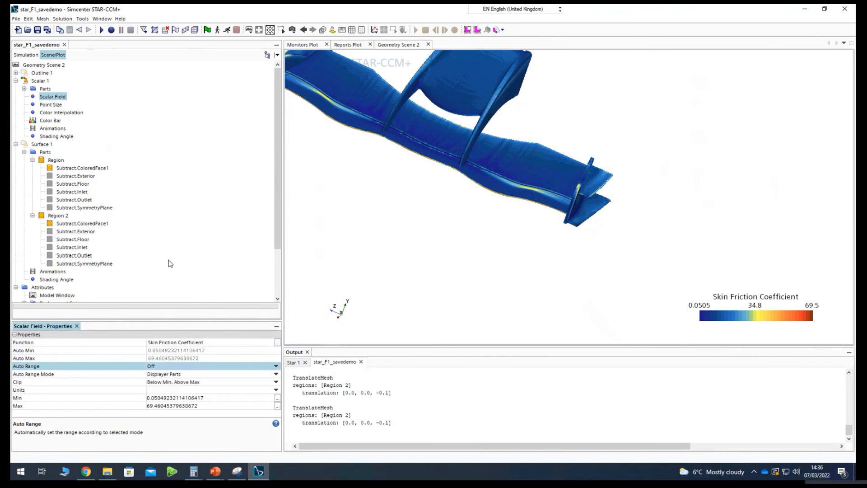
{"action": "left_click", "coordinate": [169, 385]}
{"action": "left_click", "coordinate": [159, 392]}
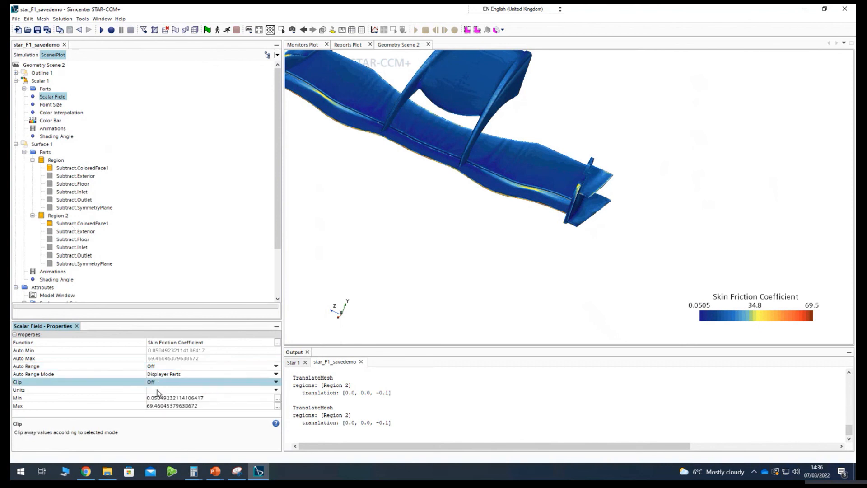
Set the maximum of the skin friction scalar range to 40.
{"action": "left_click", "coordinate": [162, 398]}
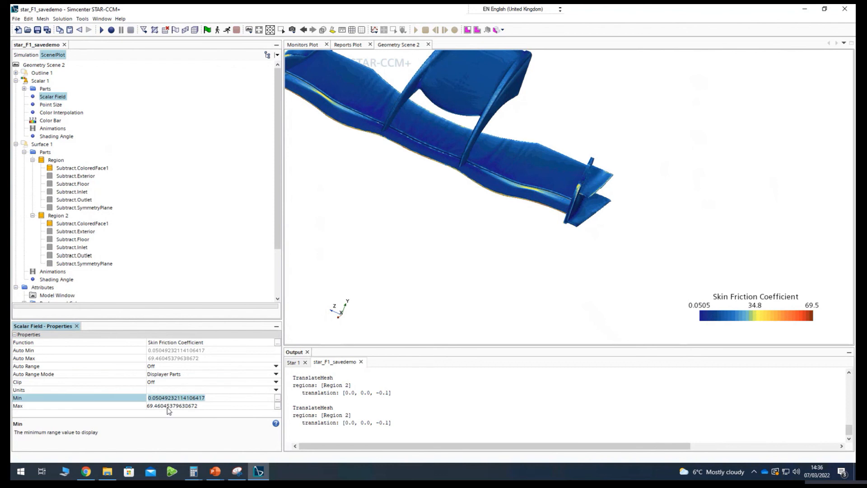
{"action": "left_click", "coordinate": [168, 406]}
{"action": "left_click", "coordinate": [168, 406]}
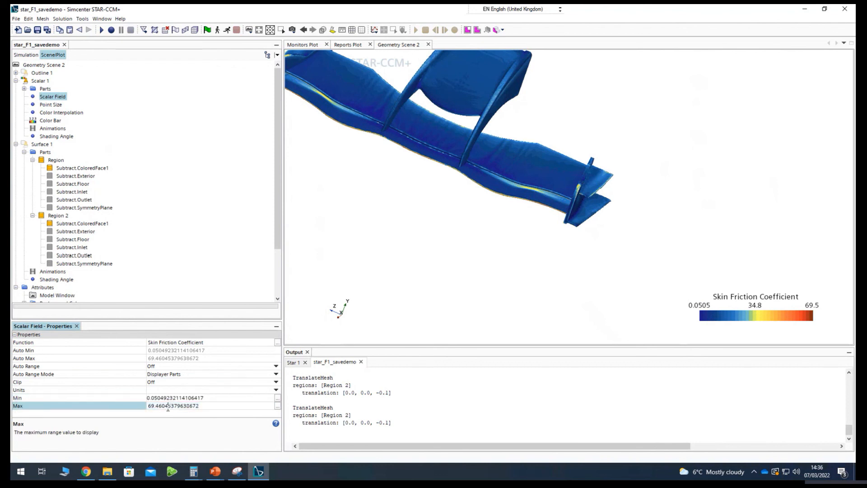
{"action": "double_click", "coordinate": [163, 405]}
{"action": "left_click", "coordinate": [162, 406]}
{"action": "left_click_drag", "start_coordinate": [202, 405], "coordinate": [120, 407]}
{"action": "type", "text": "40"}
{"action": "key", "text": "Return"}
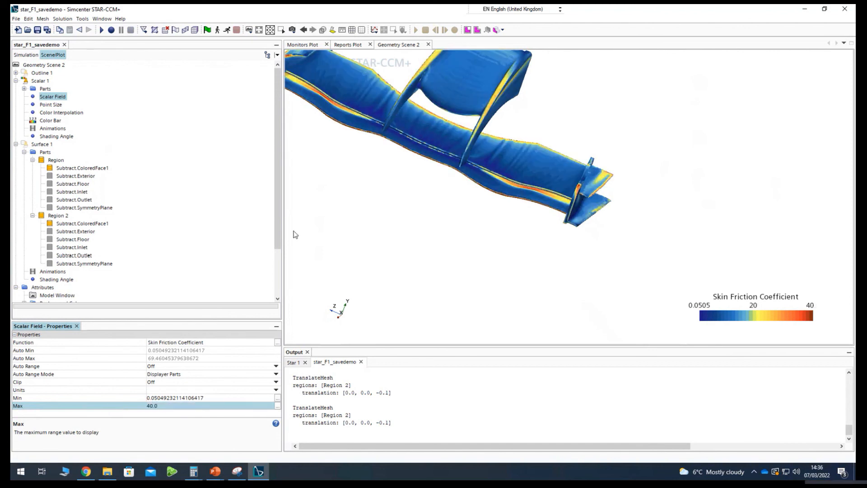
Set the maximum of the skin friction scalar range to 20.
{"action": "left_click", "coordinate": [457, 229]}
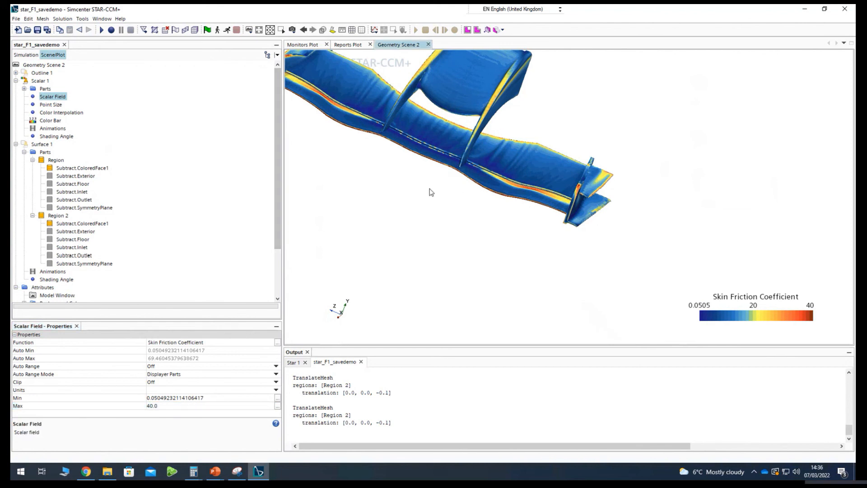
{"action": "left_click_drag", "start_coordinate": [431, 192], "coordinate": [533, 199]}
{"action": "left_click", "coordinate": [151, 407]}
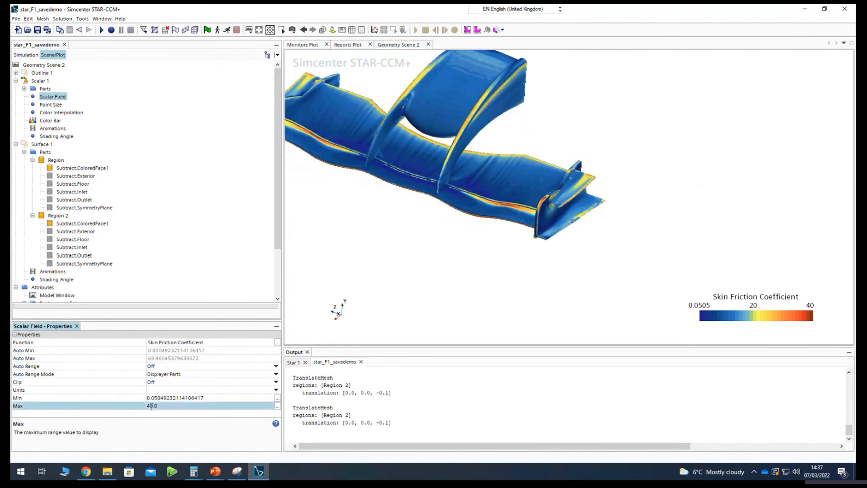
{"action": "left_click", "coordinate": [152, 405]}
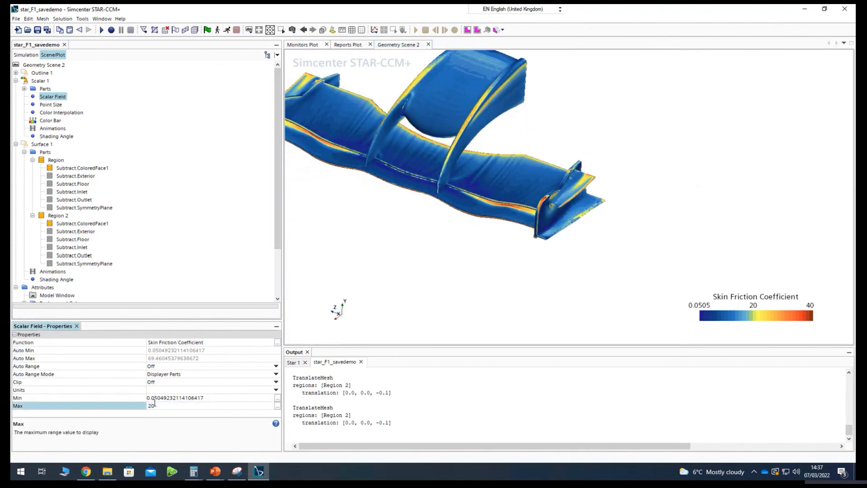
{"action": "key", "text": "Return"}
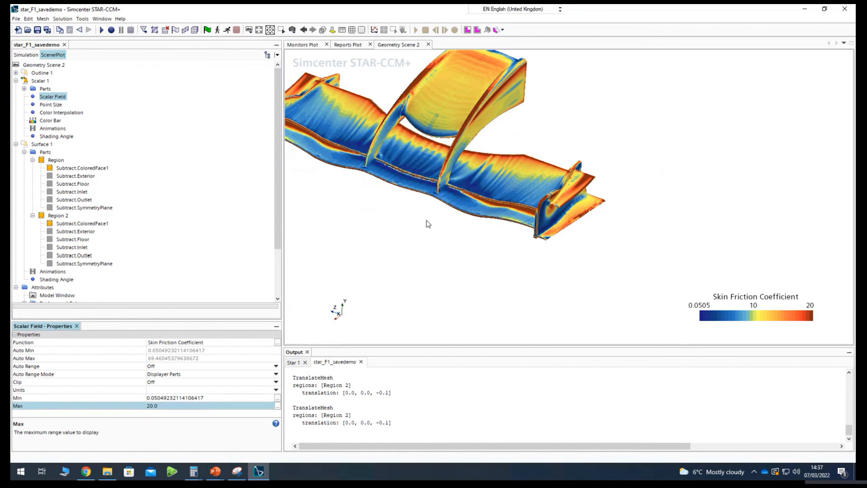
Examine the rescaled skin friction contours on the wing's upper surface and underside from several angles.
{"action": "left_click_drag", "start_coordinate": [428, 224], "coordinate": [374, 176]}
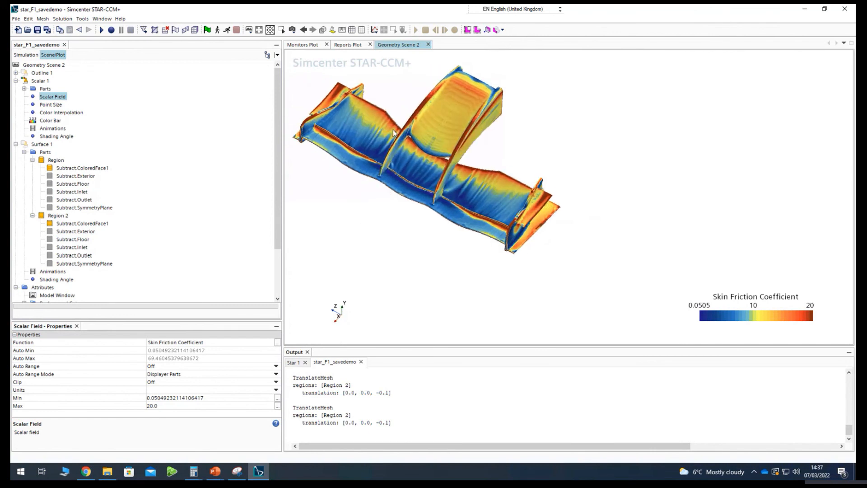
{"action": "left_click_drag", "start_coordinate": [356, 157], "coordinate": [435, 211]}
{"action": "left_click_drag", "start_coordinate": [425, 205], "coordinate": [552, 232]}
{"action": "left_click_drag", "start_coordinate": [515, 275], "coordinate": [566, 332]}
{"action": "scroll", "coordinate": [567, 331], "scroll_direction": "up", "scroll_amount": 6}
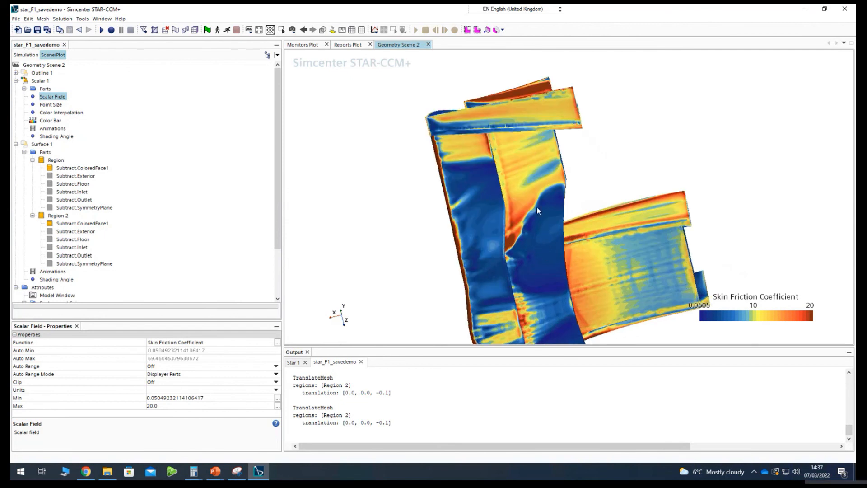
{"action": "scroll", "coordinate": [511, 275], "scroll_direction": "down", "scroll_amount": 5}
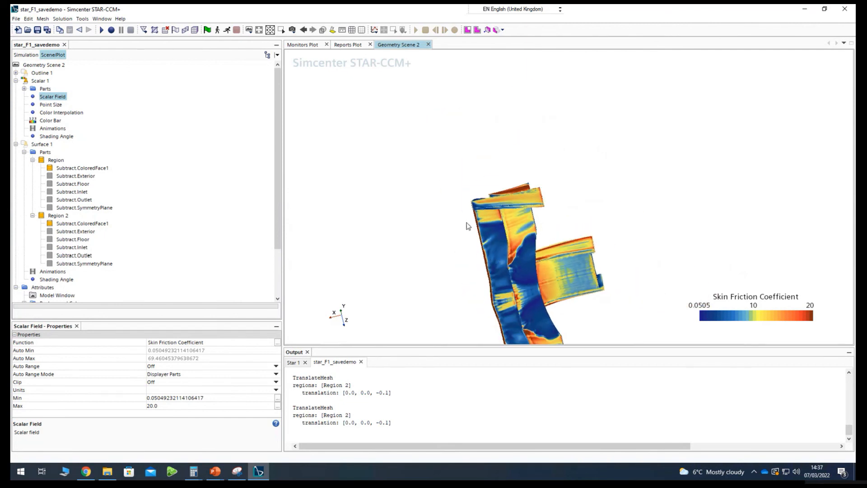
{"action": "mouse_move", "coordinate": [465, 222]}
{"action": "left_mouse_down"}
{"action": "mouse_move", "coordinate": [560, 299]}
{"action": "mouse_move", "coordinate": [602, 316]}
{"action": "mouse_move", "coordinate": [649, 195]}
{"action": "left_mouse_up"}
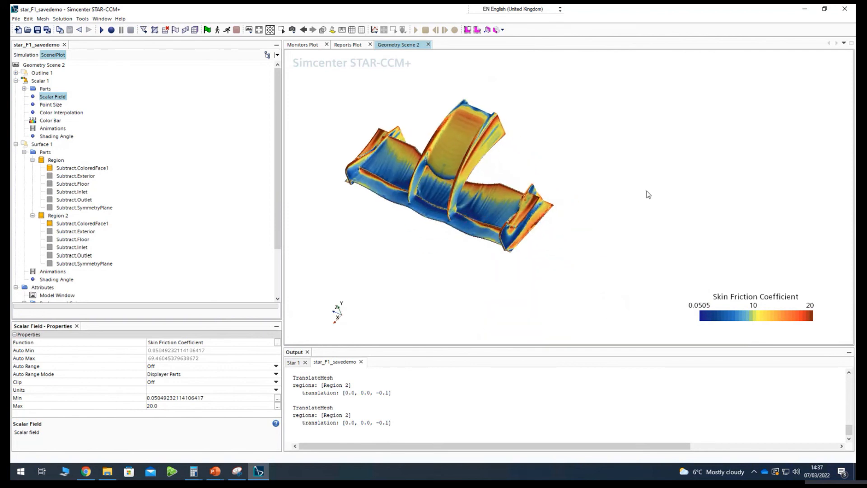